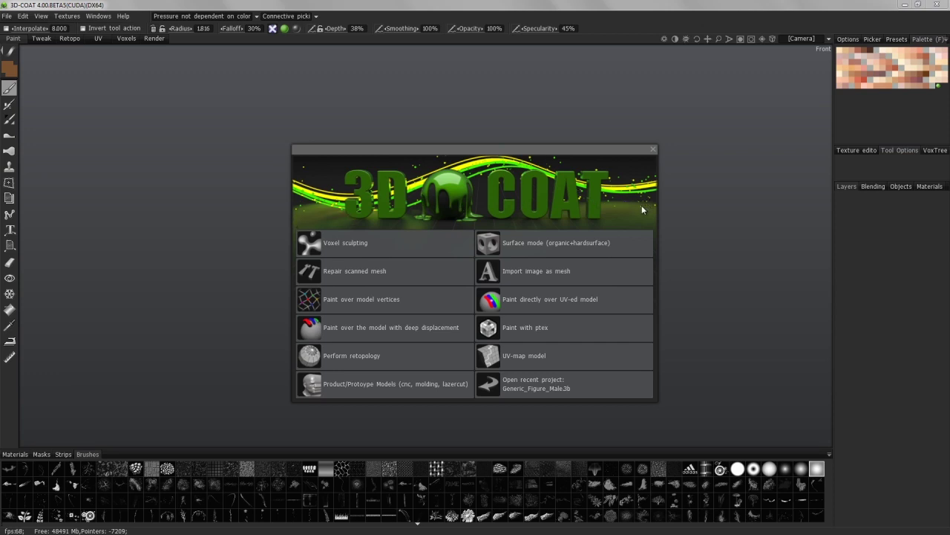
{"action": "left_click", "coordinate": [7, 16]}
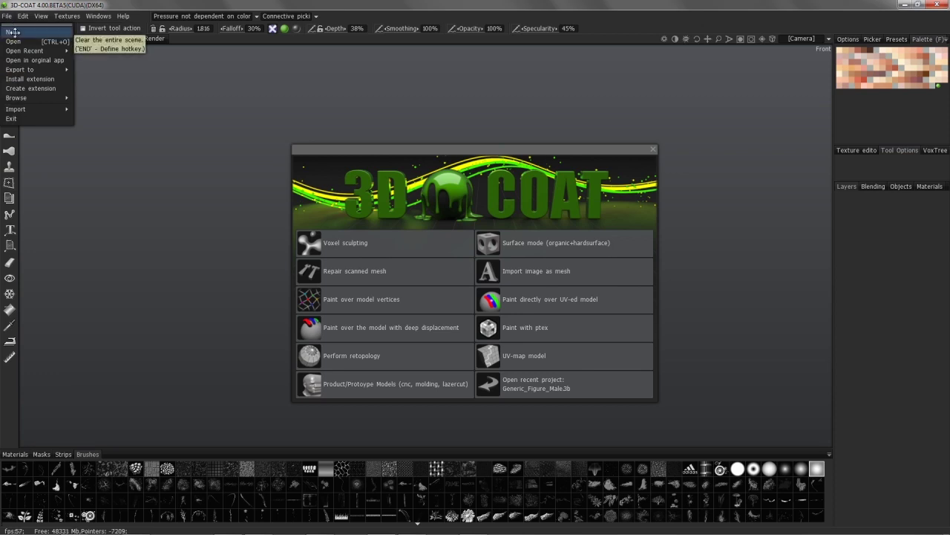
{"action": "left_click", "coordinate": [283, 156]}
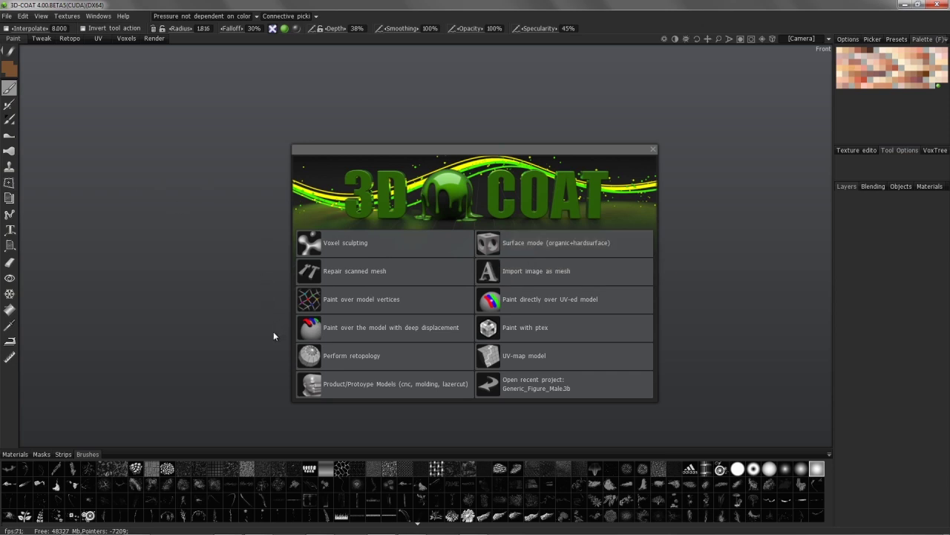
Review the start-page thumbnail options in the viewport preferences and close the preferences.
{"action": "left_click", "coordinate": [23, 16]}
{"action": "left_click", "coordinate": [38, 60]}
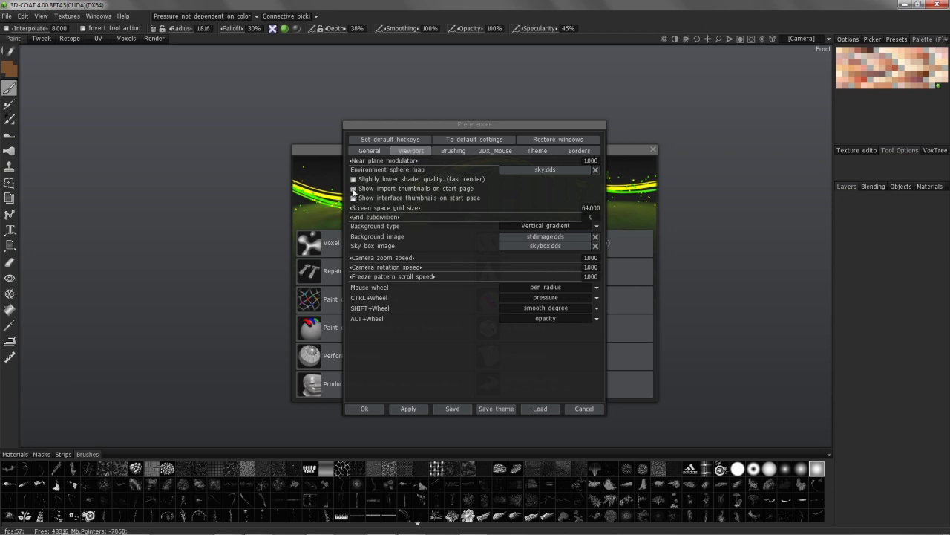
{"action": "left_click", "coordinate": [366, 409]}
{"action": "left_click", "coordinate": [366, 411]}
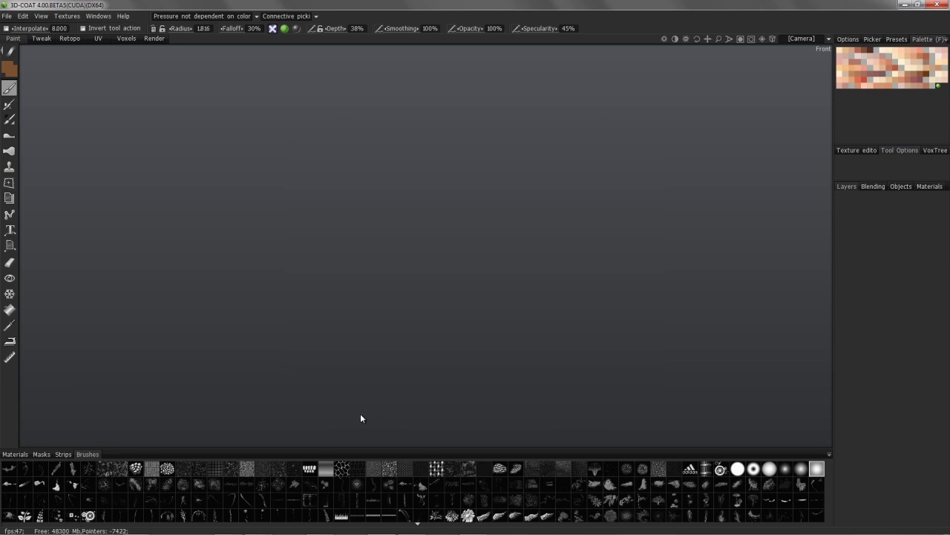
{"action": "left_click_drag", "start_coordinate": [335, 310], "coordinate": [308, 242]}
{"action": "left_click_drag", "start_coordinate": [177, 130], "coordinate": [335, 196]}
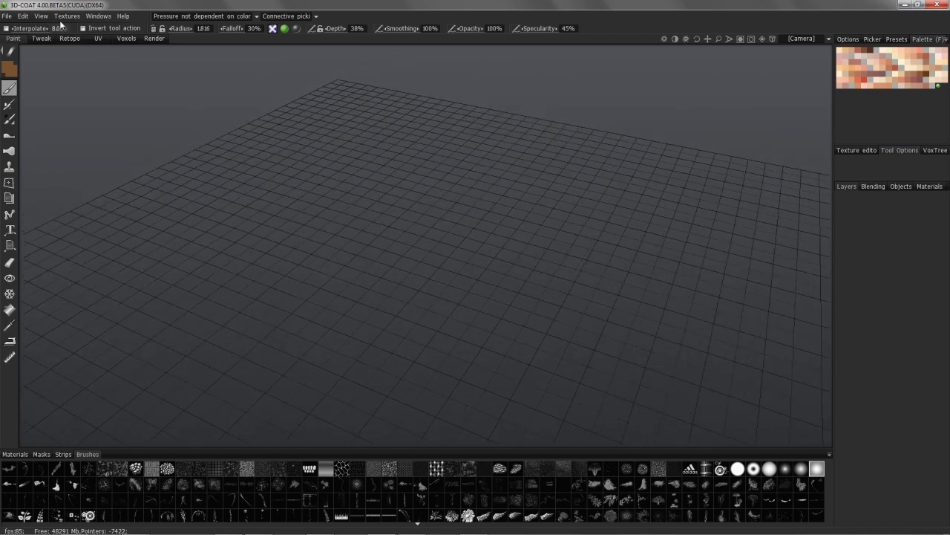
{"action": "left_click", "coordinate": [7, 16]}
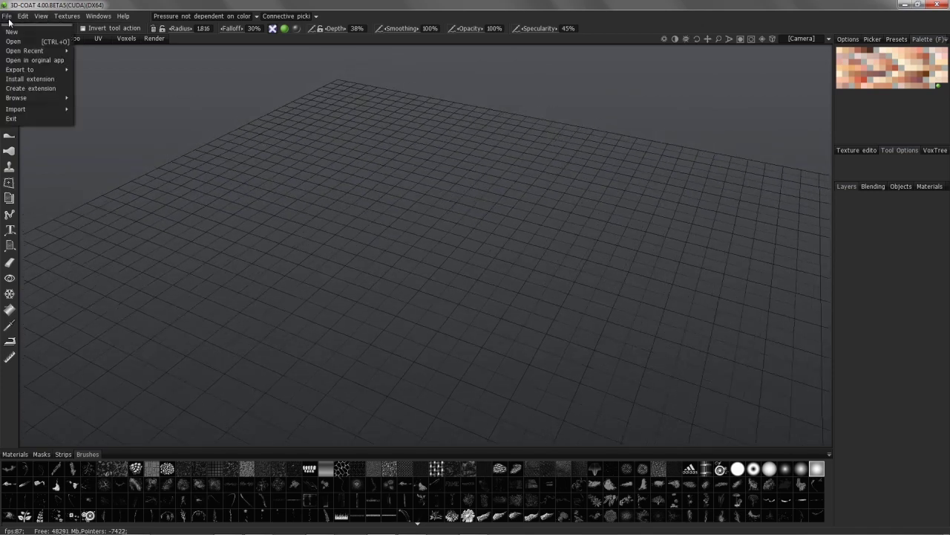
{"action": "left_click", "coordinate": [124, 72]}
{"action": "left_click_drag", "start_coordinate": [305, 201], "coordinate": [163, 70]}
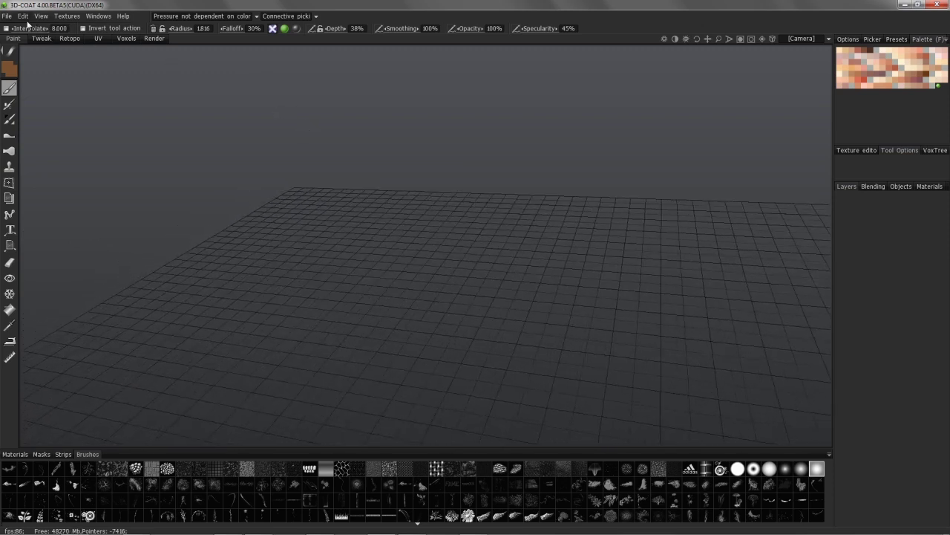
Toggle the "Show interface thumbnails on start page" option in the viewport preferences and accept the change.
{"action": "left_click", "coordinate": [23, 16]}
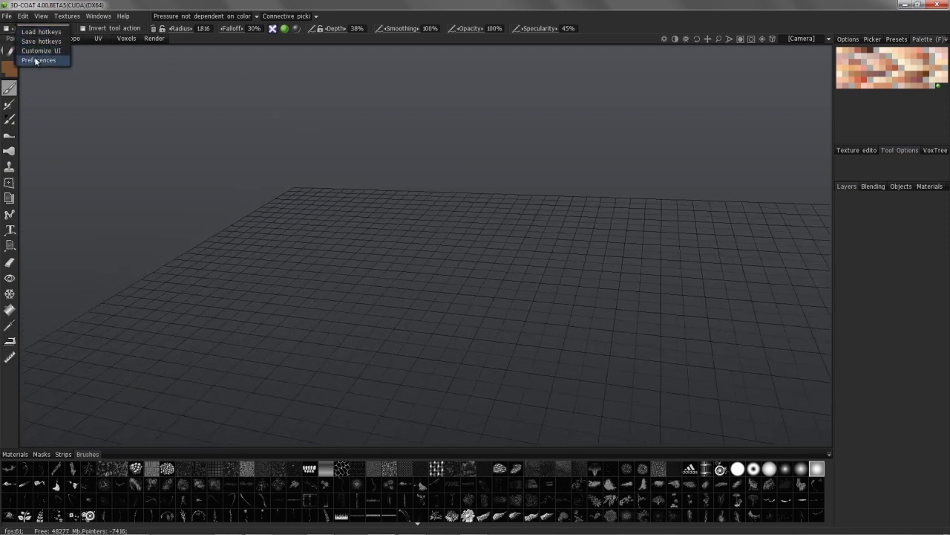
{"action": "left_click", "coordinate": [35, 60]}
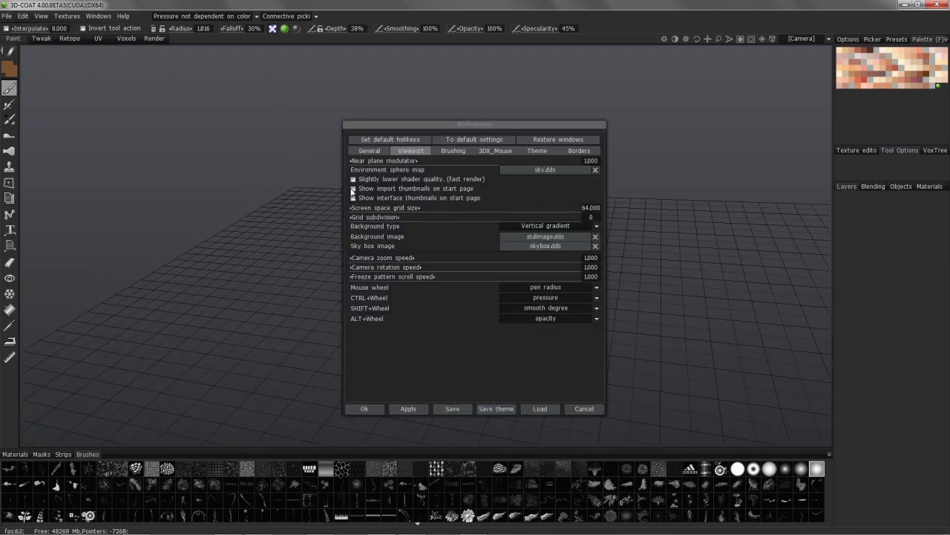
{"action": "left_click", "coordinate": [354, 198]}
{"action": "left_click", "coordinate": [365, 409]}
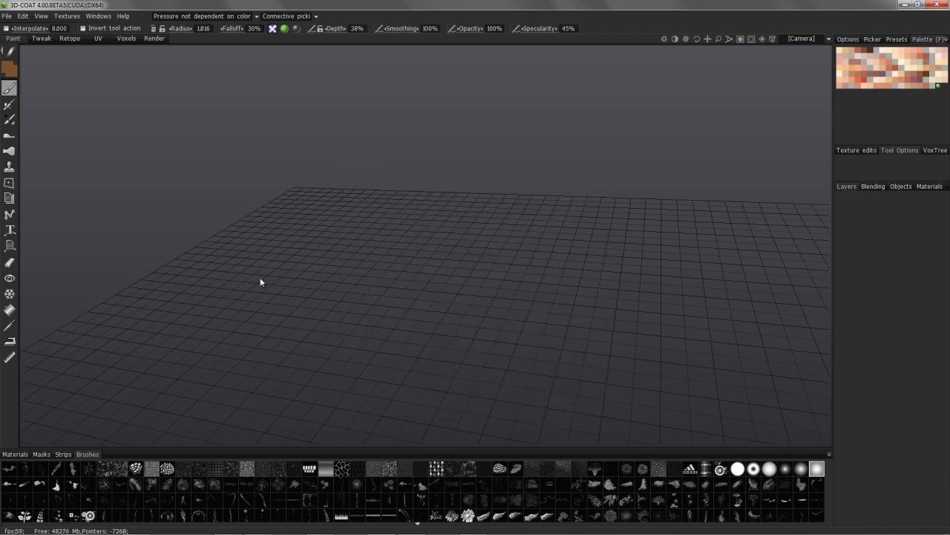
{"action": "mouse_move", "coordinate": [411, 150]}
{"action": "left_mouse_down"}
{"action": "mouse_move", "coordinate": [406, 157]}
{"action": "mouse_move", "coordinate": [409, 148]}
{"action": "left_mouse_up"}
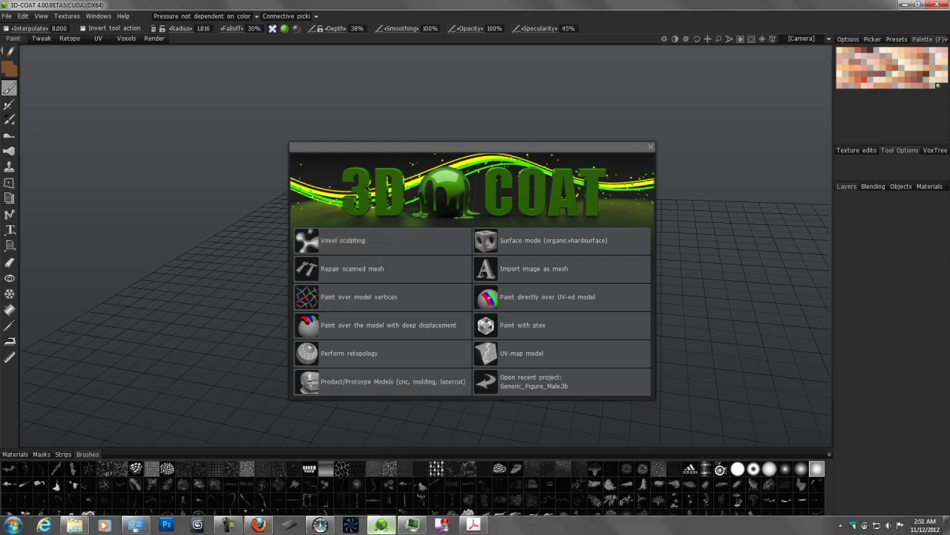
Switch to 3dcoat-manual.pdf in Adobe Acrobat Pro and read the explanation of voxels in section 12.0, The Voxel Room.
{"action": "left_click", "coordinate": [123, 16]}
{"action": "left_click", "coordinate": [474, 525]}
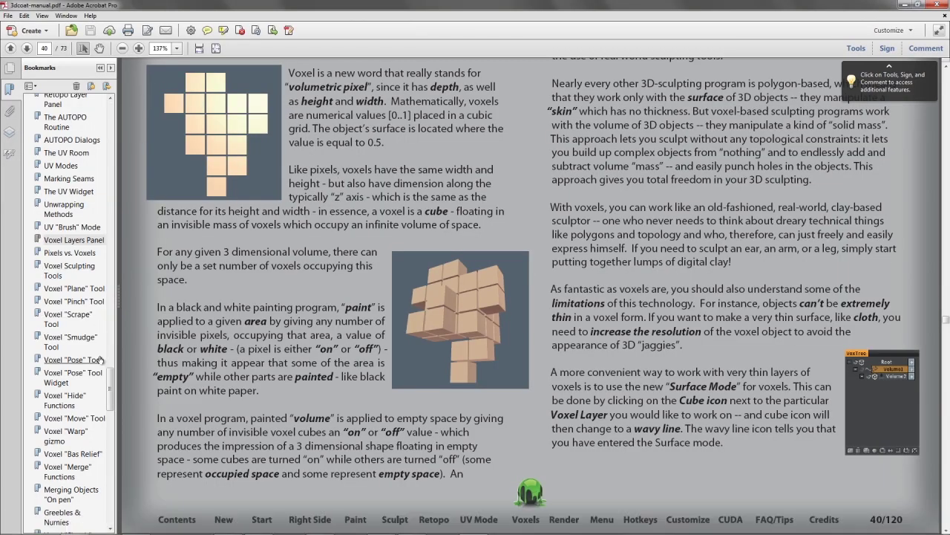
{"action": "mouse_move", "coordinate": [111, 392]}
{"action": "left_mouse_down"}
{"action": "mouse_move", "coordinate": [129, 270]}
{"action": "mouse_move", "coordinate": [119, 395]}
{"action": "mouse_move", "coordinate": [118, 377]}
{"action": "left_mouse_up"}
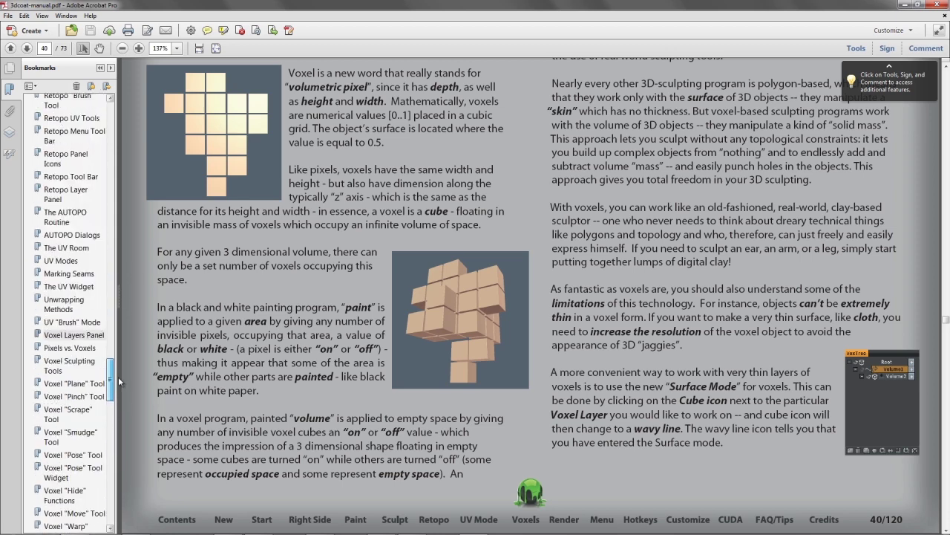
{"action": "left_click", "coordinate": [83, 338]}
{"action": "scroll", "coordinate": [332, 264], "scroll_direction": "up", "scroll_amount": 3}
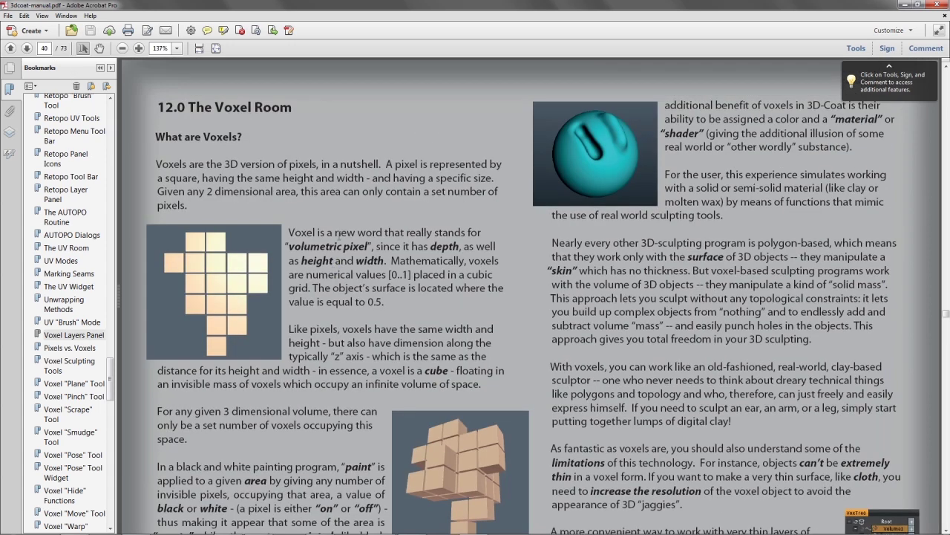
{"action": "scroll", "coordinate": [338, 234], "scroll_direction": "down", "scroll_amount": 3}
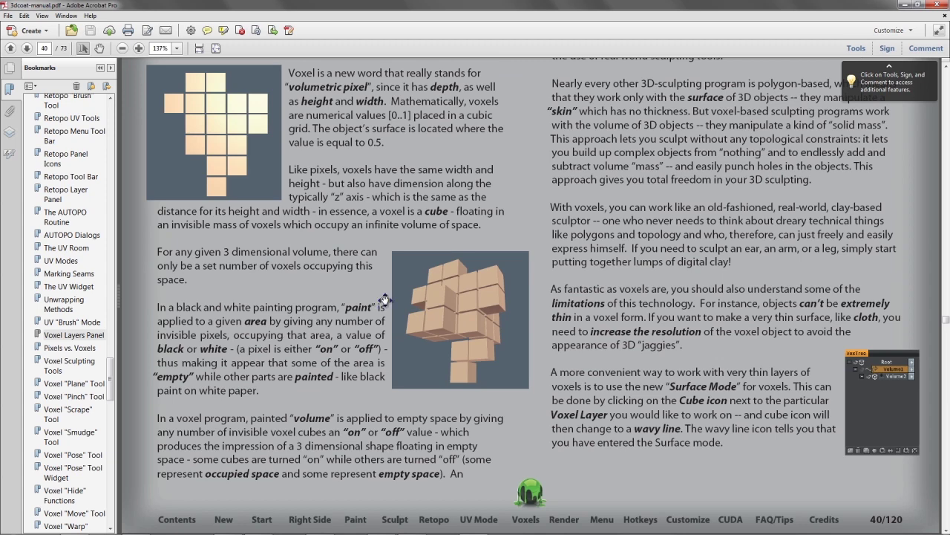
{"action": "scroll", "coordinate": [384, 299], "scroll_direction": "up", "scroll_amount": 3}
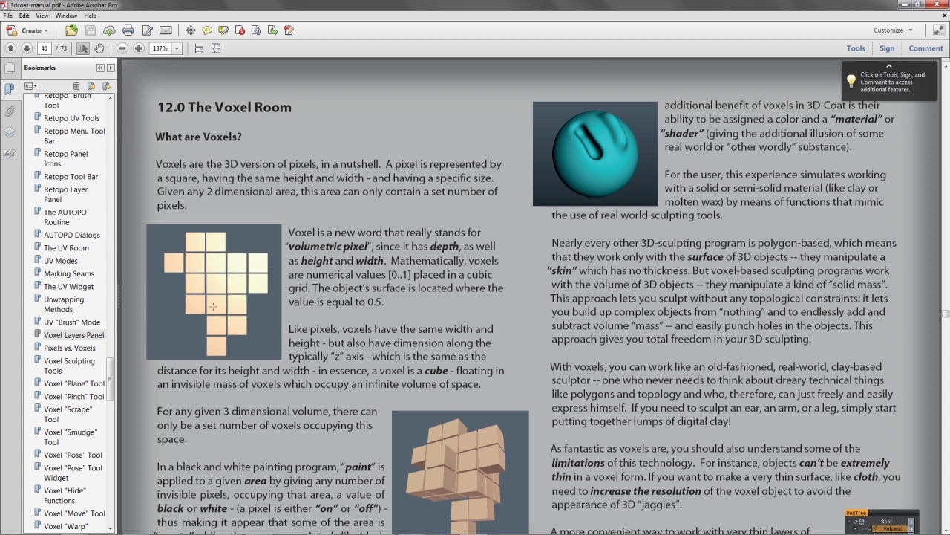
{"action": "scroll", "coordinate": [427, 338], "scroll_direction": "down", "scroll_amount": 3}
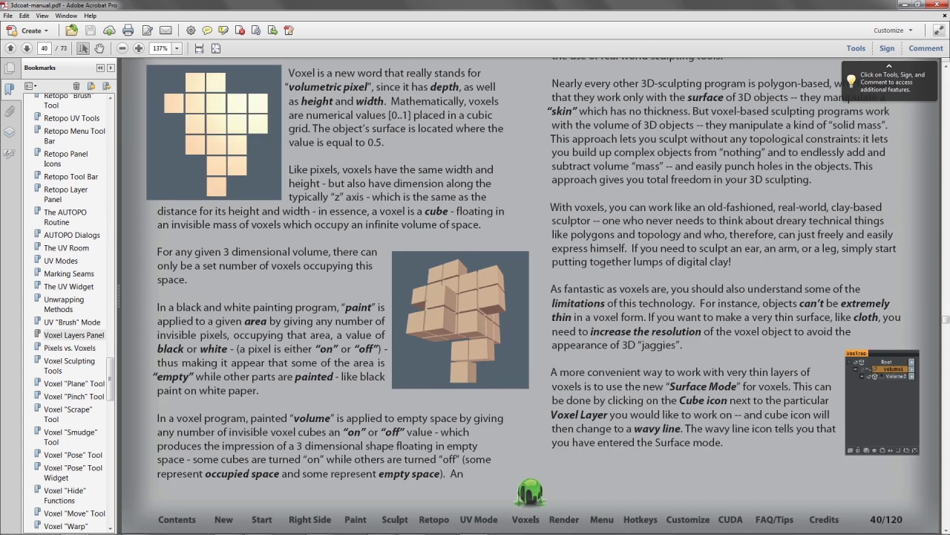
Switch back to 3D-Coat and start a voxel sculpting scene from the mannequin figure.
{"action": "left_click", "coordinate": [381, 526]}
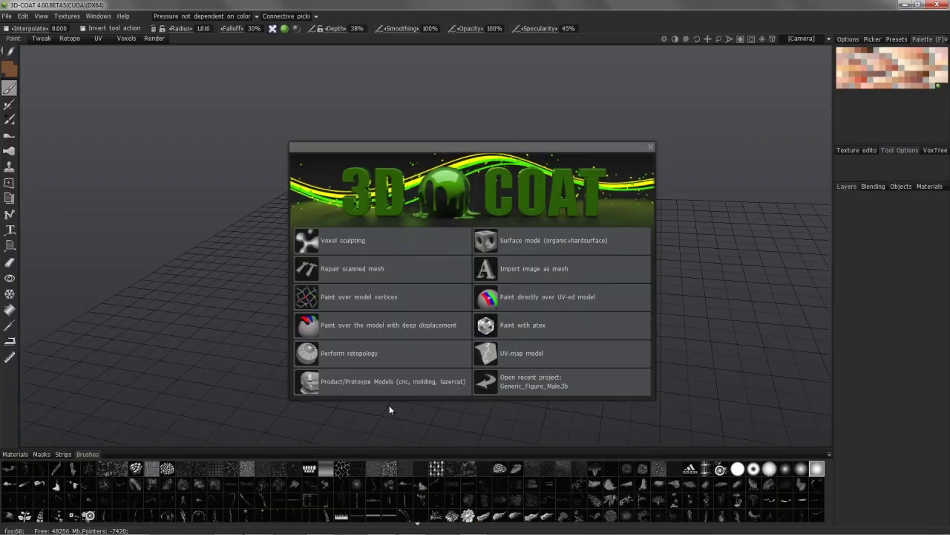
{"action": "left_click", "coordinate": [370, 248]}
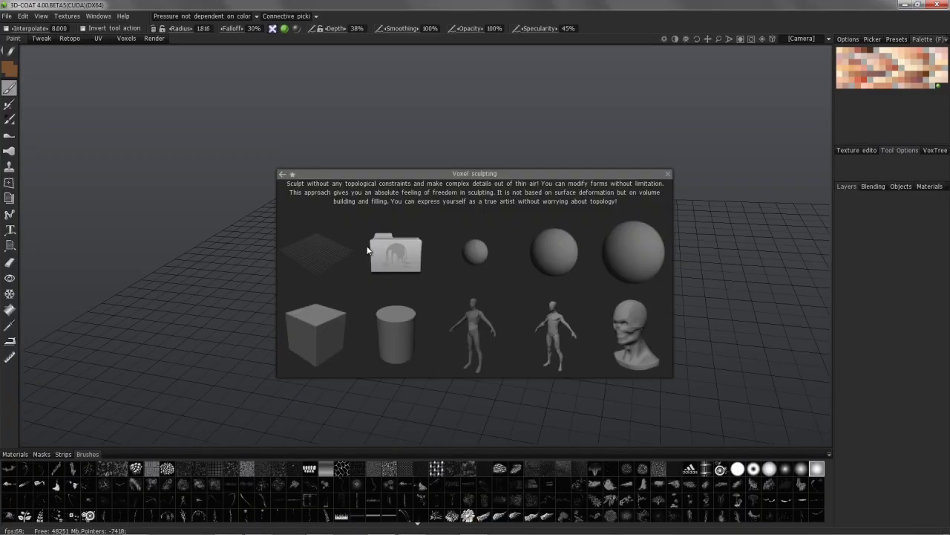
{"action": "left_click", "coordinate": [473, 326]}
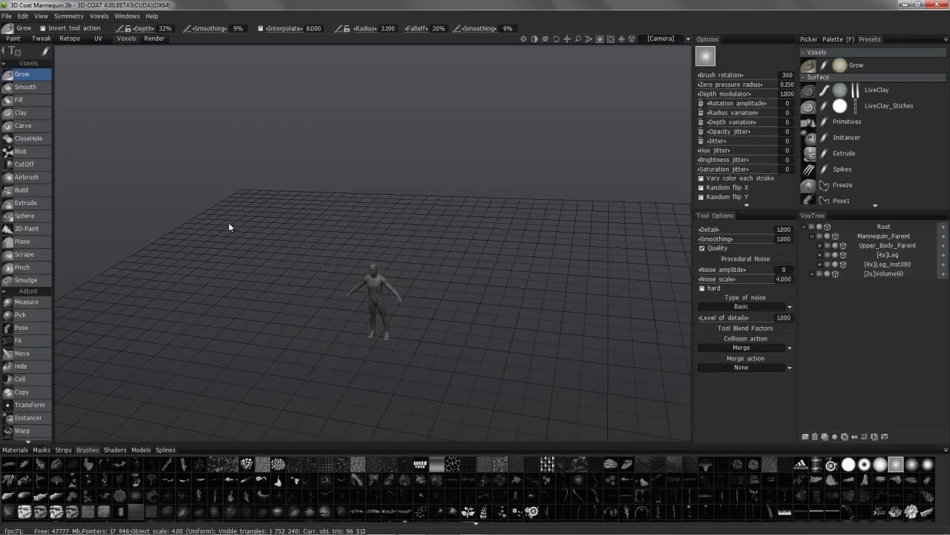
Examine the mannequin's head up close, comparing the wireframe display with the plain shaded surface.
{"action": "scroll", "coordinate": [287, 247], "scroll_direction": "up", "scroll_amount": 5}
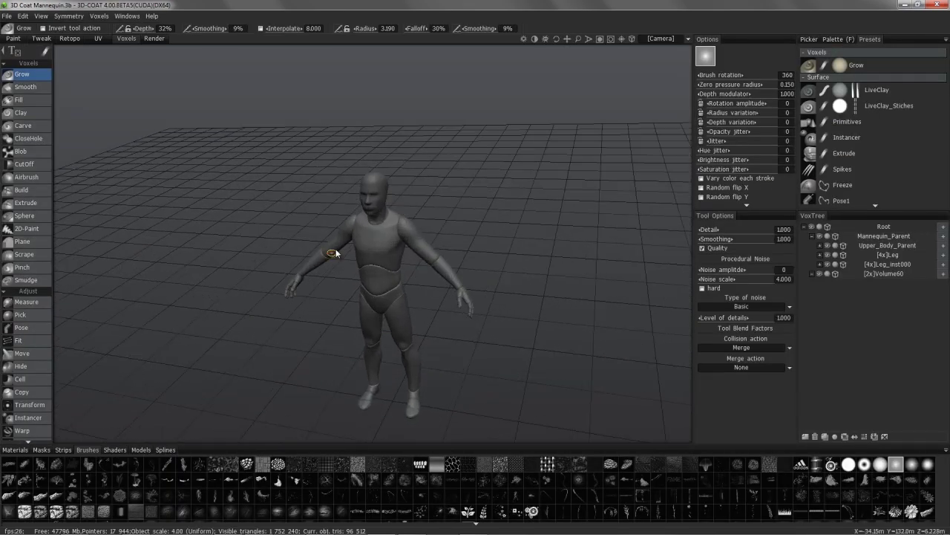
{"action": "middle_click_drag", "start_coordinate": [395, 200], "coordinate": [394, 227], "text": "alt"}
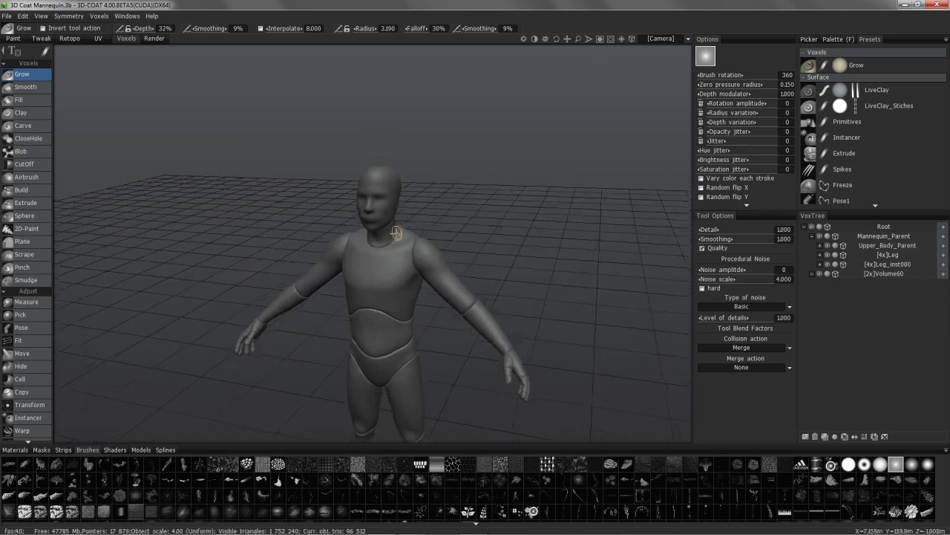
{"action": "right_click_drag", "start_coordinate": [380, 297], "coordinate": [371, 162], "text": "alt"}
{"action": "middle_click_drag", "start_coordinate": [370, 122], "coordinate": [361, 216], "text": "alt"}
{"action": "right_click_drag", "start_coordinate": [360, 215], "coordinate": [384, 257], "text": "alt"}
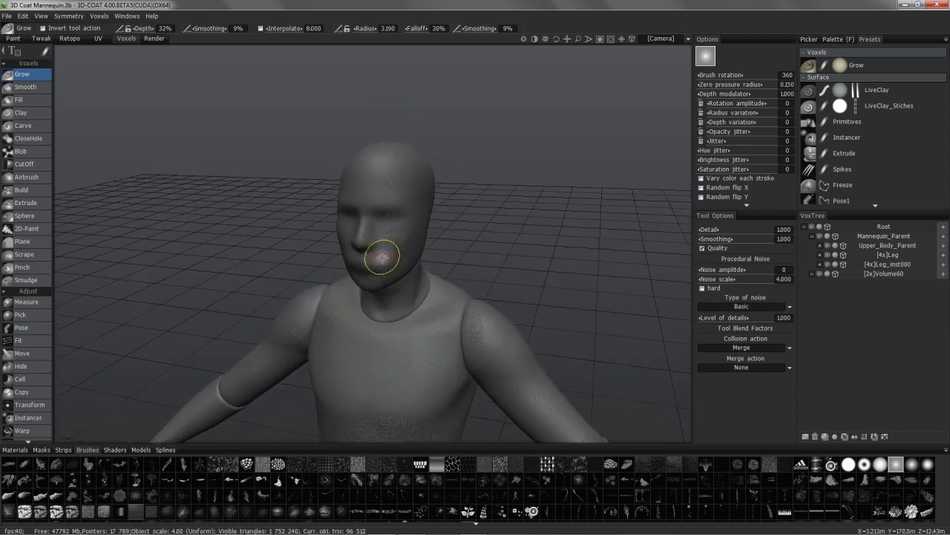
{"action": "middle_click_drag", "start_coordinate": [384, 257], "coordinate": [386, 290], "text": "alt"}
{"action": "right_click_drag", "start_coordinate": [386, 291], "coordinate": [398, 331], "text": "alt"}
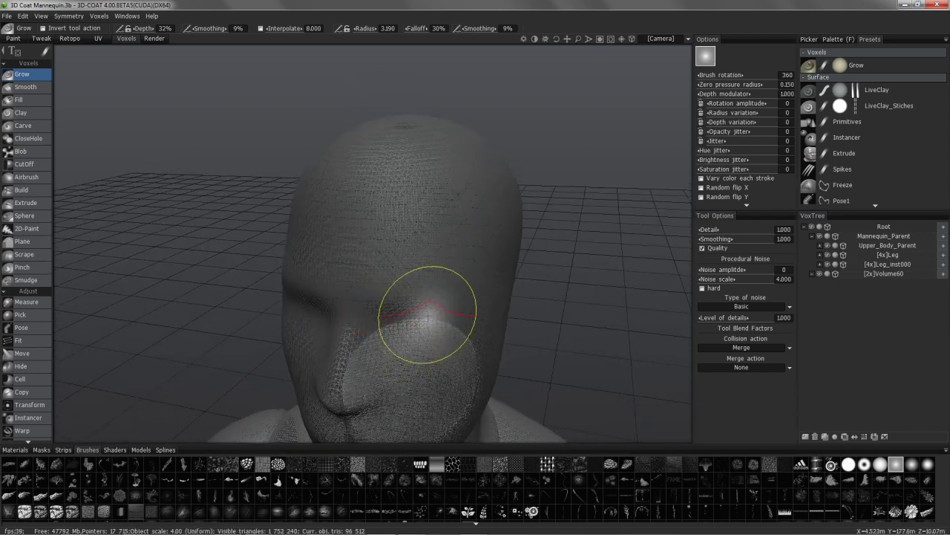
{"action": "key", "text": "w"}
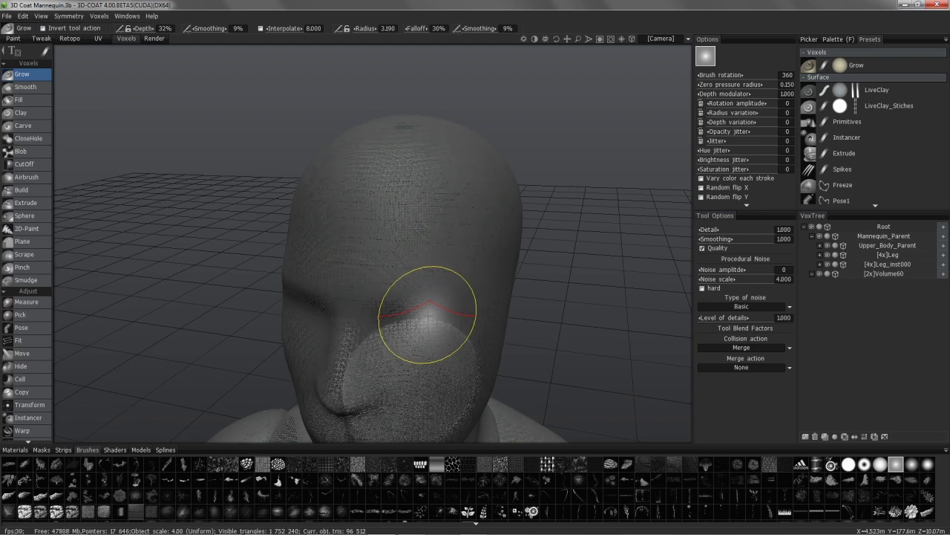
{"action": "left_click_drag", "start_coordinate": [428, 316], "coordinate": [631, 346], "text": "alt"}
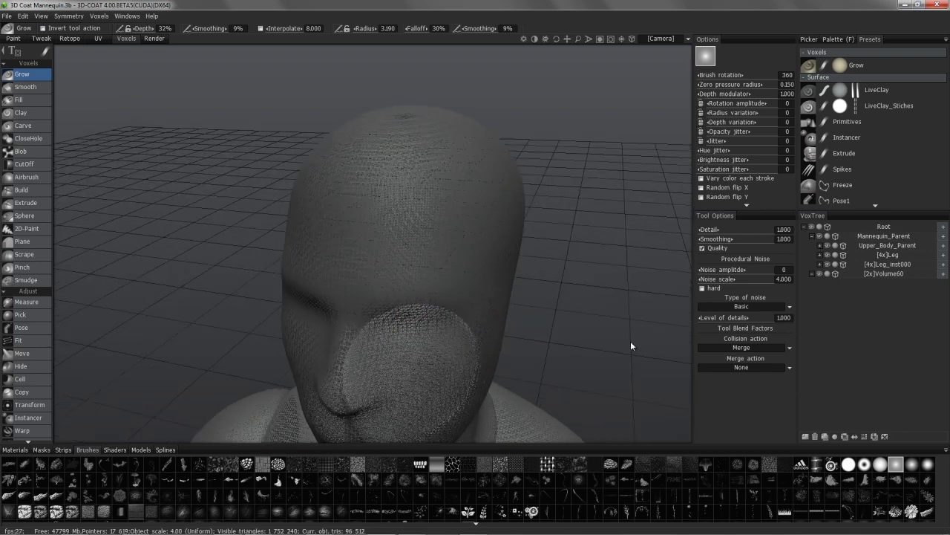
{"action": "scroll", "coordinate": [631, 346], "scroll_direction": "up", "scroll_amount": 5}
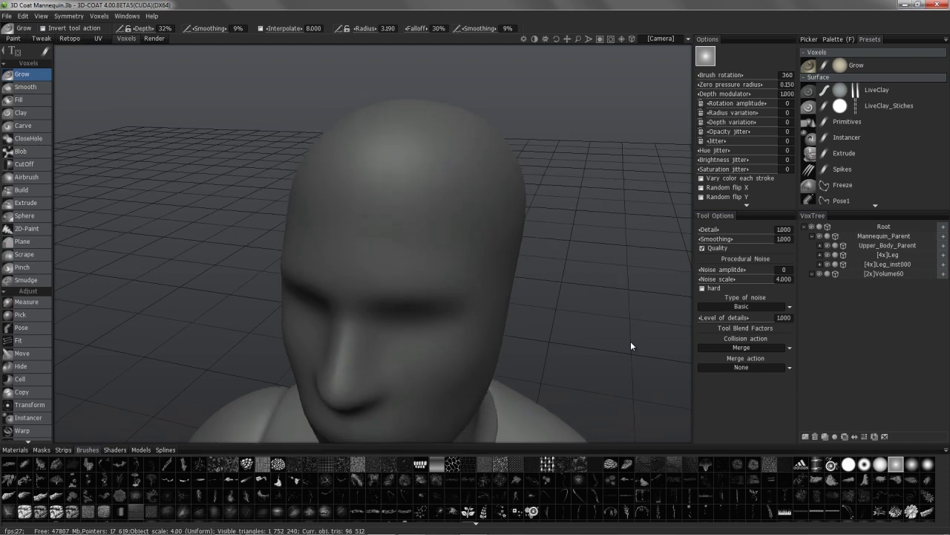
{"action": "scroll", "coordinate": [631, 346], "scroll_direction": "down", "scroll_amount": 7}
{"action": "scroll", "coordinate": [382, 245], "scroll_direction": "up", "scroll_amount": 4}
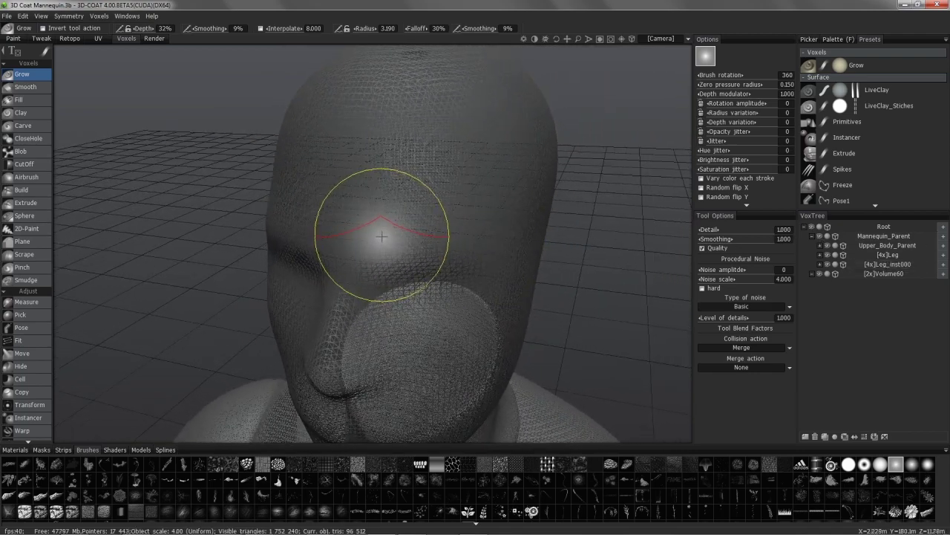
Set the brush radius to 2.040, and make the head the current volume with the upper-body branches of the voxel tree expanded.
{"action": "right_click_drag", "start_coordinate": [383, 235], "coordinate": [356, 232]}
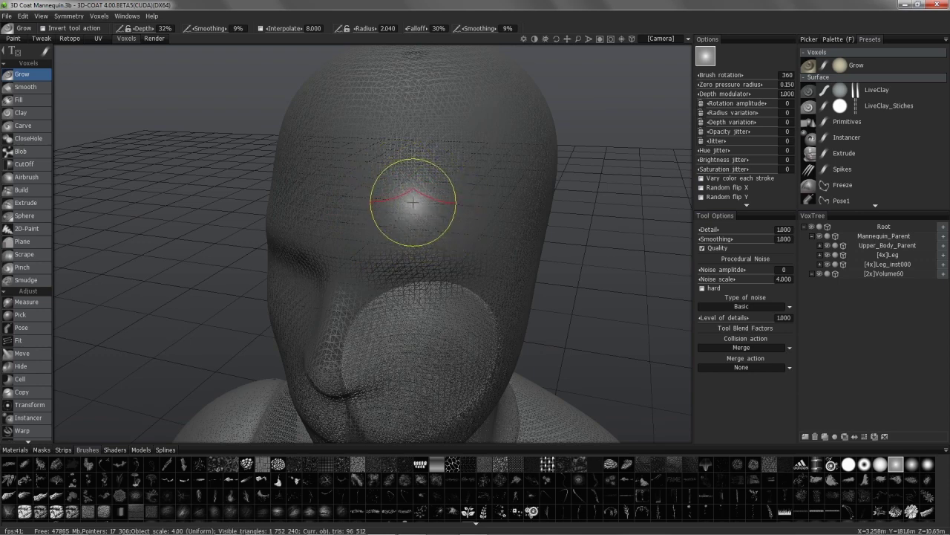
{"action": "key", "text": "h"}
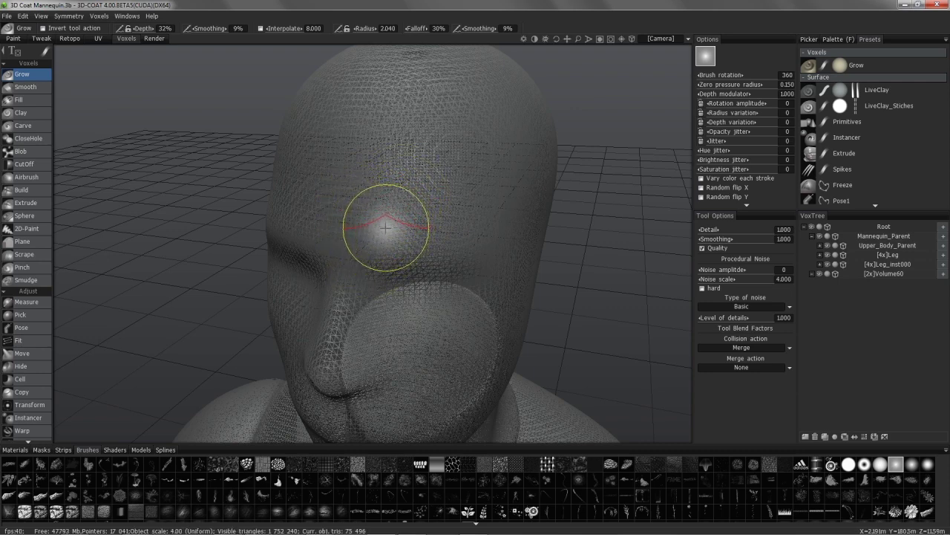
{"action": "left_click", "coordinate": [820, 246]}
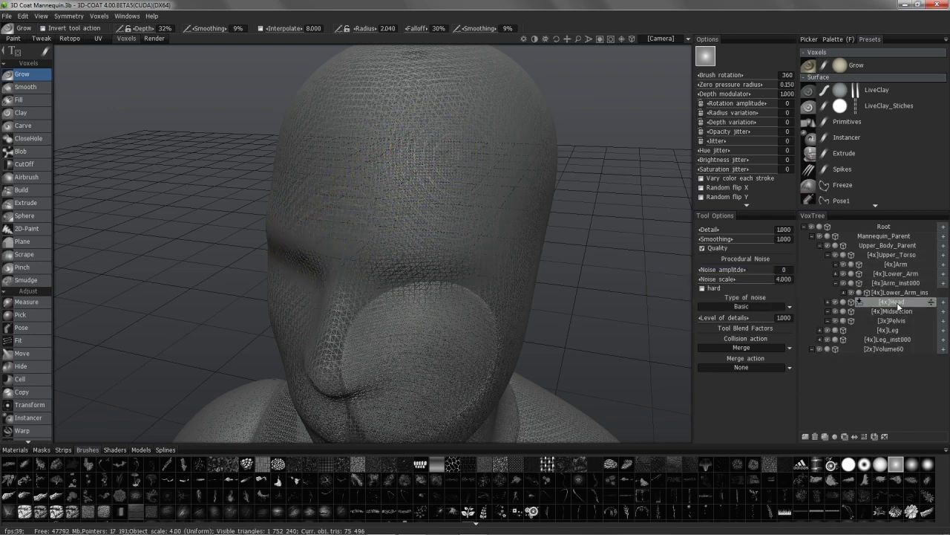
{"action": "left_click", "coordinate": [845, 292]}
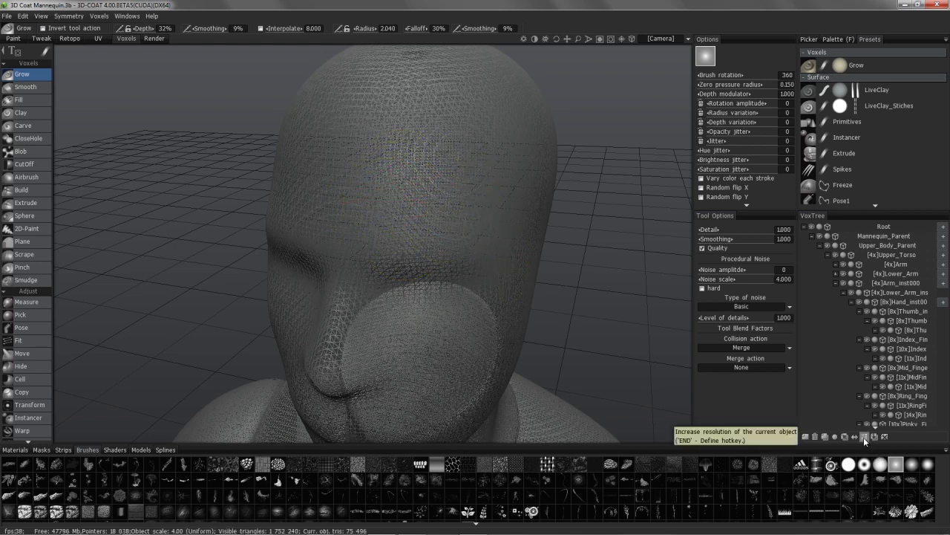
Increase the resolution of the mannequin's head volume, accept the irreversible operation, and inspect the denser mesh with the brush radius reduced to 1.515.
{"action": "scroll", "coordinate": [49, 322], "scroll_direction": "down", "scroll_amount": 10}
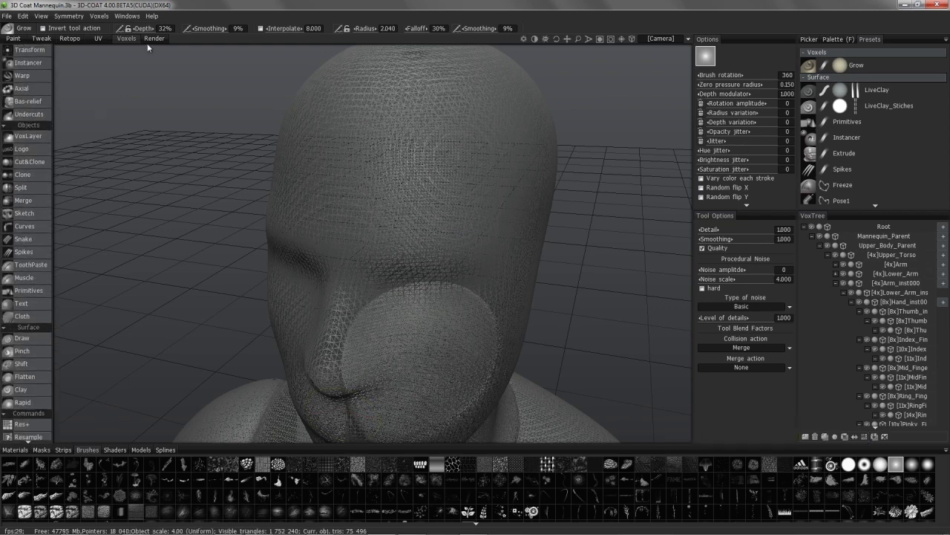
{"action": "scroll", "coordinate": [51, 387], "scroll_direction": "down", "scroll_amount": 3}
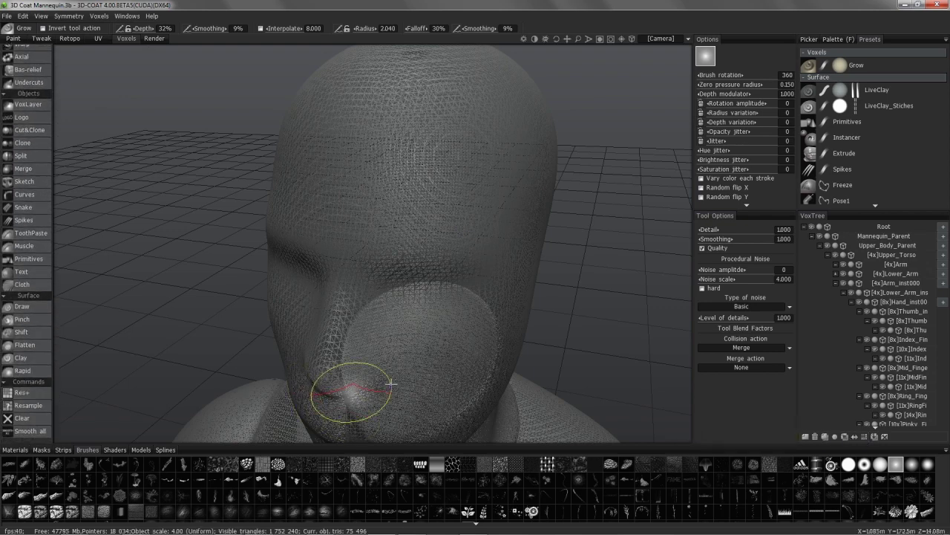
{"action": "left_click", "coordinate": [865, 437]}
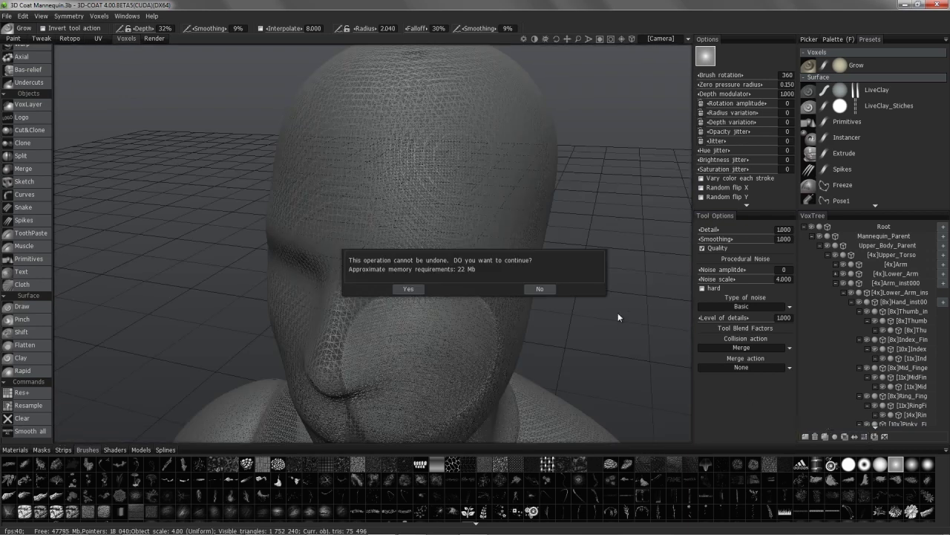
{"action": "left_click", "coordinate": [405, 290]}
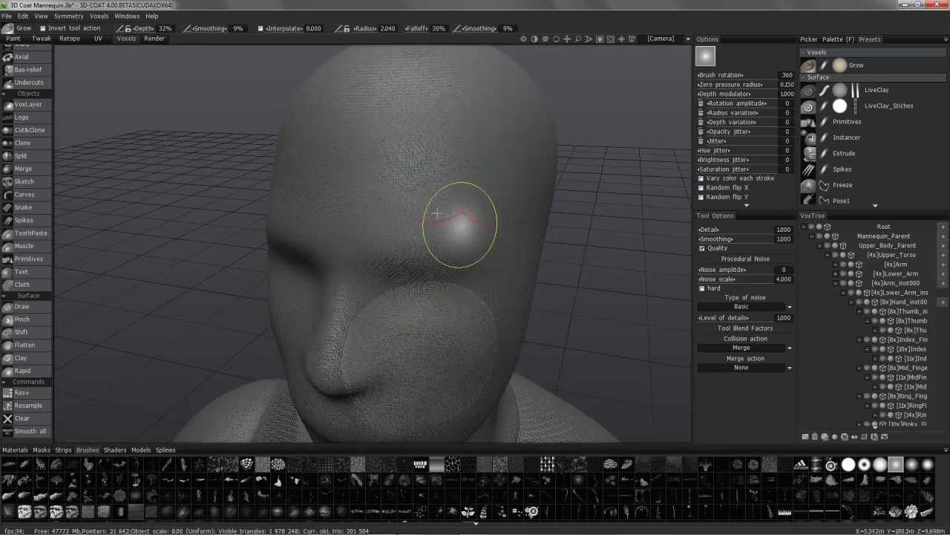
{"action": "mouse_move", "coordinate": [371, 227]}
{"action": "left_mouse_down", "text": "alt"}
{"action": "mouse_move", "coordinate": [340, 174]}
{"action": "mouse_move", "coordinate": [401, 208]}
{"action": "left_mouse_up", "text": "alt"}
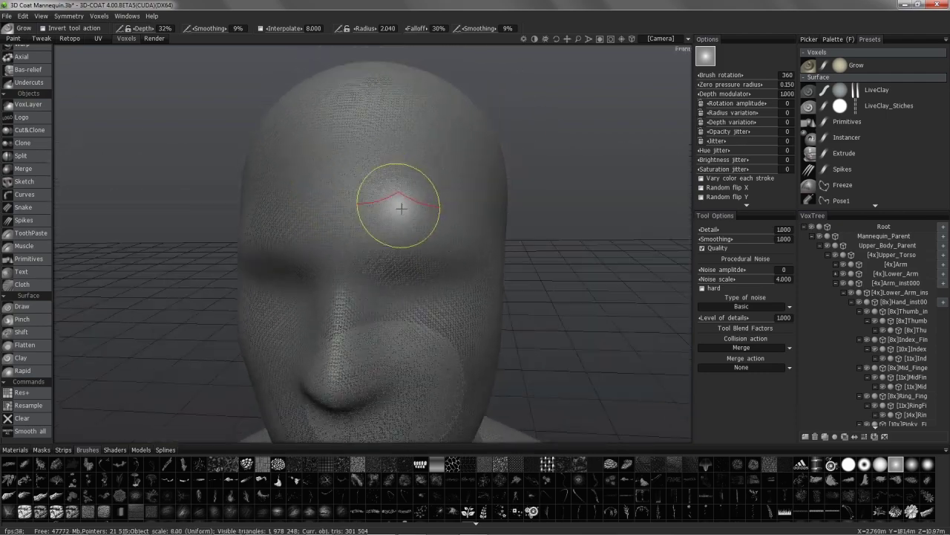
{"action": "mouse_move", "coordinate": [401, 209]}
{"action": "right_mouse_down"}
{"action": "mouse_move", "coordinate": [437, 219]}
{"action": "mouse_move", "coordinate": [471, 256]}
{"action": "mouse_move", "coordinate": [469, 231]}
{"action": "mouse_move", "coordinate": [386, 208]}
{"action": "mouse_move", "coordinate": [359, 153]}
{"action": "right_mouse_up"}
{"action": "middle_click_drag", "start_coordinate": [359, 153], "coordinate": [378, 214], "text": "alt"}
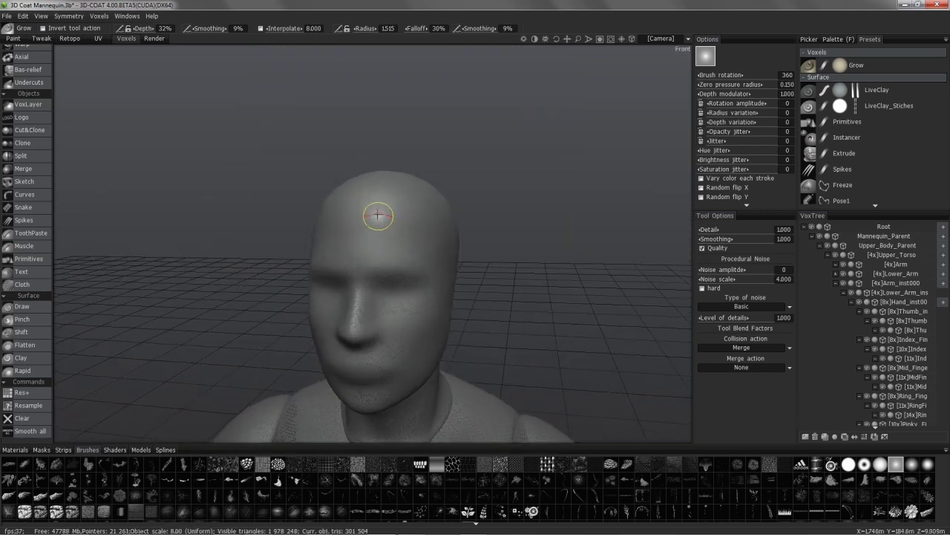
{"action": "scroll", "coordinate": [380, 213], "scroll_direction": "up", "scroll_amount": 3}
{"action": "left_click_drag", "start_coordinate": [390, 209], "coordinate": [331, 214], "text": "alt"}
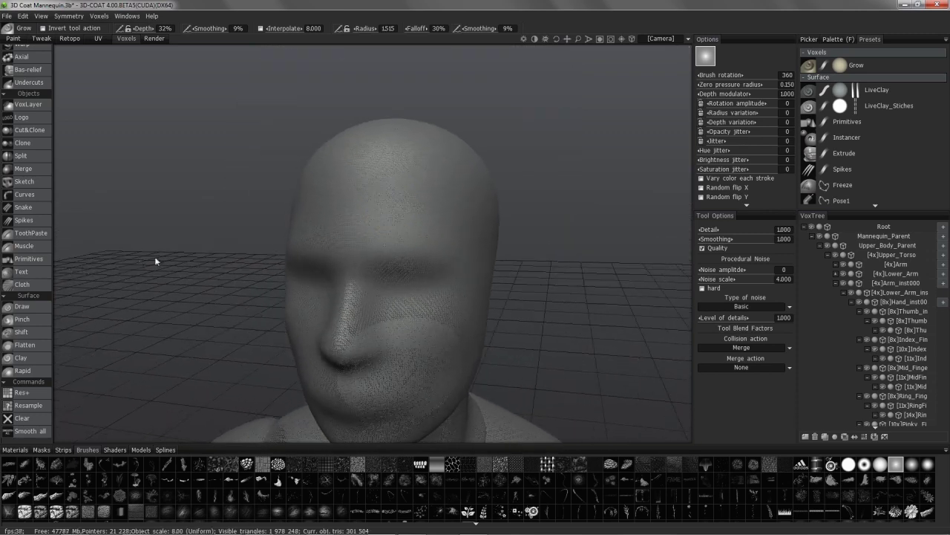
Choose the voxel Move tool and reduce its brush radius to 1.684 over the forehead.
{"action": "left_click", "coordinate": [24, 181]}
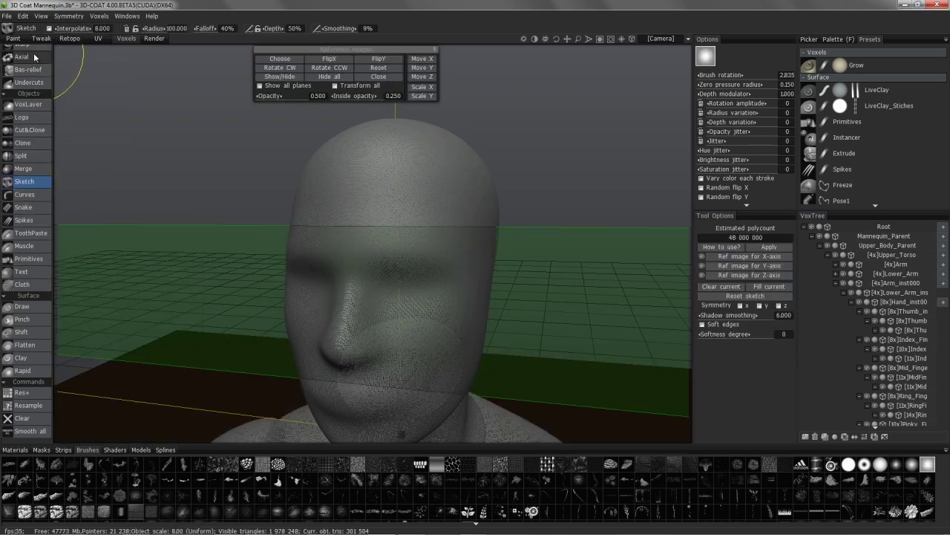
{"action": "left_click_drag", "start_coordinate": [33, 53], "coordinate": [33, 269]}
{"action": "scroll", "coordinate": [32, 269], "scroll_direction": "up", "scroll_amount": 3}
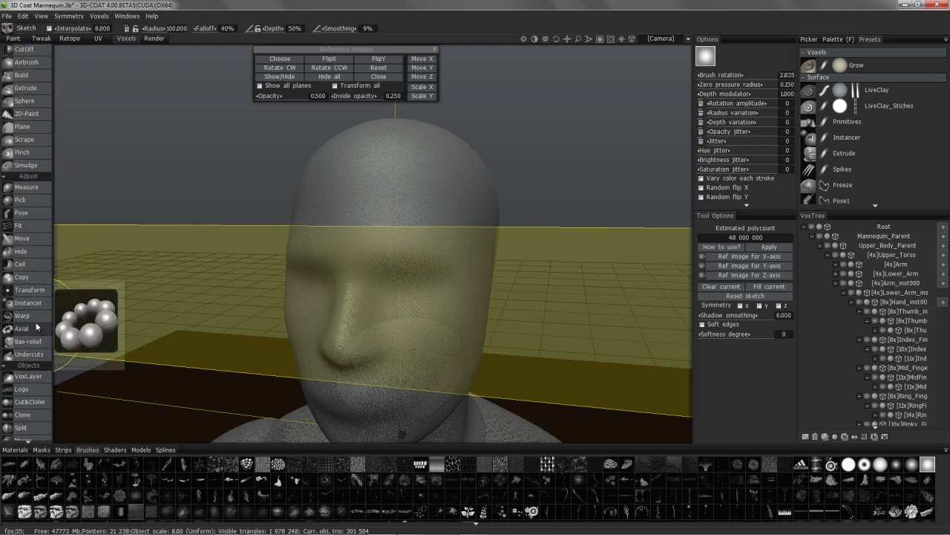
{"action": "left_click", "coordinate": [23, 239]}
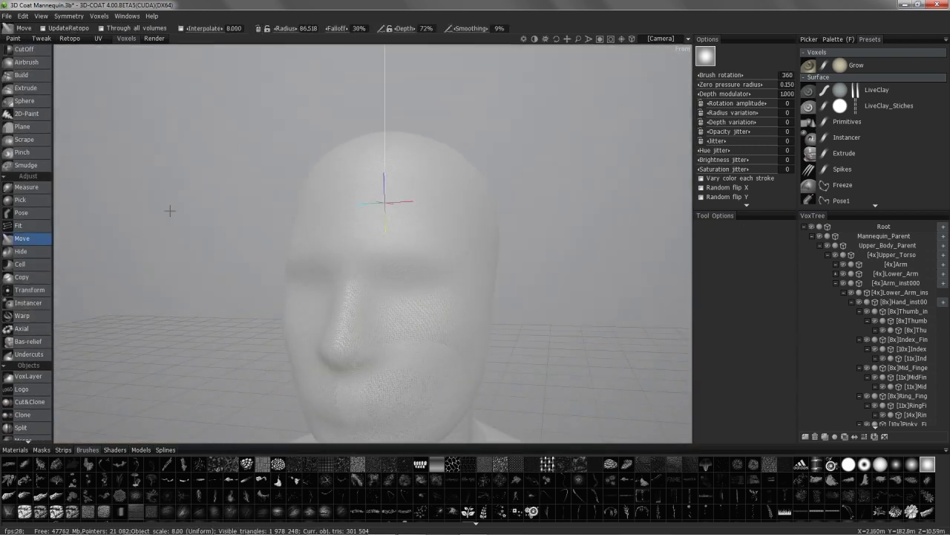
{"action": "right_click_drag", "start_coordinate": [170, 211], "coordinate": [141, 210]}
{"action": "right_click_drag", "start_coordinate": [396, 210], "coordinate": [164, 210]}
{"action": "mouse_move", "coordinate": [438, 217]}
{"action": "right_mouse_down"}
{"action": "mouse_move", "coordinate": [243, 205]}
{"action": "mouse_move", "coordinate": [189, 205]}
{"action": "mouse_move", "coordinate": [431, 213]}
{"action": "mouse_move", "coordinate": [5, 214]}
{"action": "mouse_move", "coordinate": [391, 216]}
{"action": "mouse_move", "coordinate": [256, 215]}
{"action": "mouse_move", "coordinate": [304, 220]}
{"action": "mouse_move", "coordinate": [287, 216]}
{"action": "right_mouse_up"}
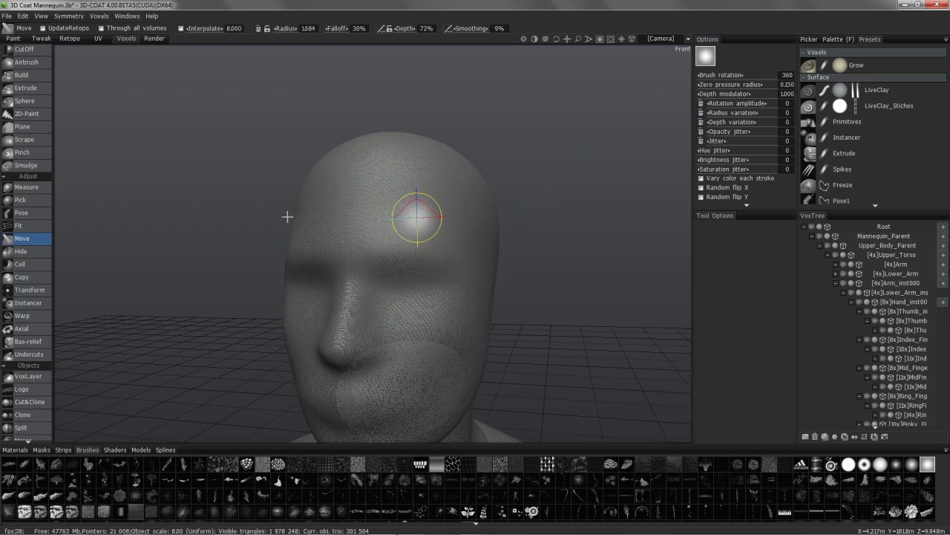
Enlarge the Move brush radius to 3.495 and pull a long pointed horn out of one side of the upper forehead.
{"action": "mouse_move", "coordinate": [389, 176]}
{"action": "left_mouse_down", "text": "alt"}
{"action": "mouse_move", "coordinate": [375, 158]}
{"action": "mouse_move", "coordinate": [388, 178]}
{"action": "left_mouse_up", "text": "alt"}
{"action": "right_click_drag", "start_coordinate": [390, 178], "coordinate": [401, 173]}
{"action": "left_click_drag", "start_coordinate": [401, 173], "coordinate": [387, 122], "text": "alt"}
{"action": "left_click_drag", "start_coordinate": [404, 173], "coordinate": [399, 154], "text": "alt"}
{"action": "right_click_drag", "start_coordinate": [399, 155], "coordinate": [407, 153]}
{"action": "mouse_move", "coordinate": [407, 152]}
{"action": "left_mouse_down", "text": "alt"}
{"action": "mouse_move", "coordinate": [384, 142]}
{"action": "mouse_move", "coordinate": [398, 157]}
{"action": "left_mouse_up", "text": "alt"}
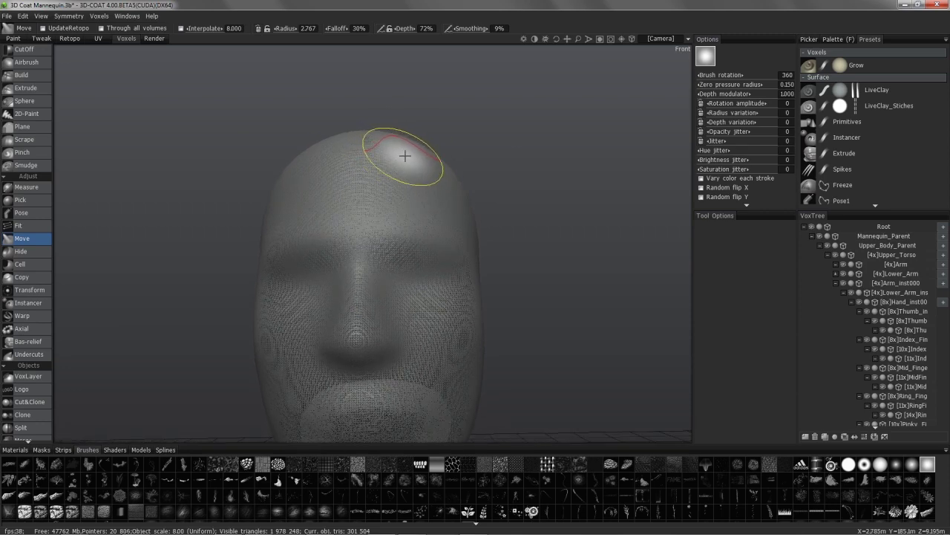
{"action": "right_click_drag", "start_coordinate": [405, 155], "coordinate": [406, 150]}
{"action": "left_click_drag", "start_coordinate": [407, 150], "coordinate": [406, 152]}
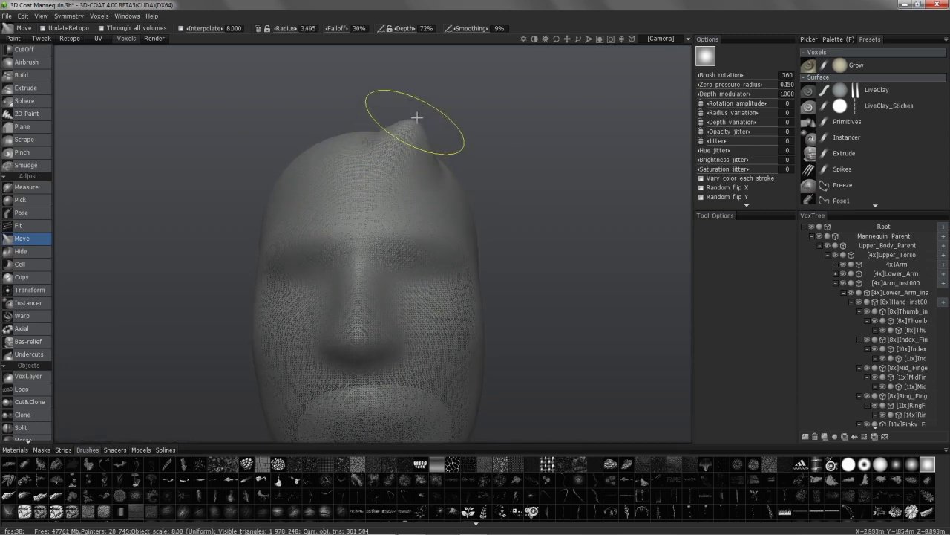
{"action": "left_click_drag", "start_coordinate": [417, 117], "coordinate": [462, 62]}
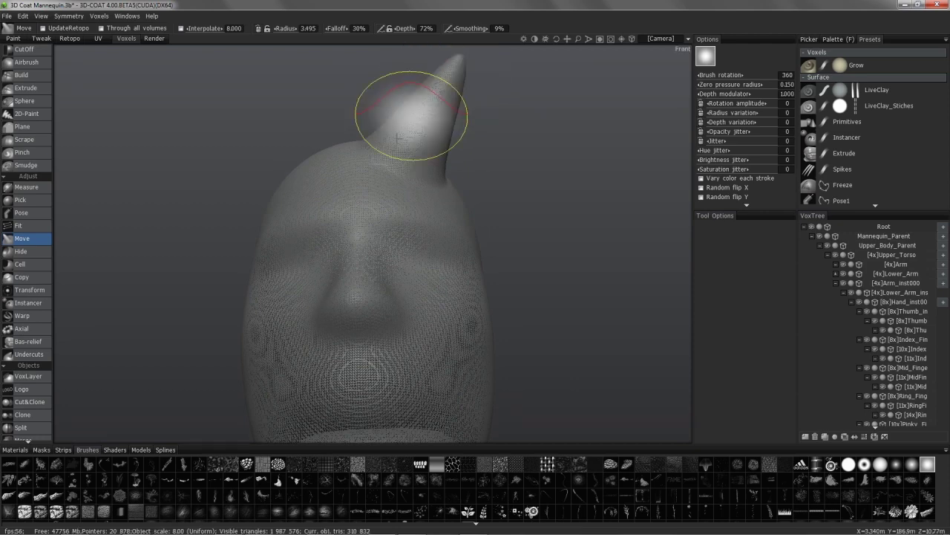
Examine the horn's stretched surface from several angles, with the Move brush radius reduced to 2.188.
{"action": "key", "text": "ctrl+z"}
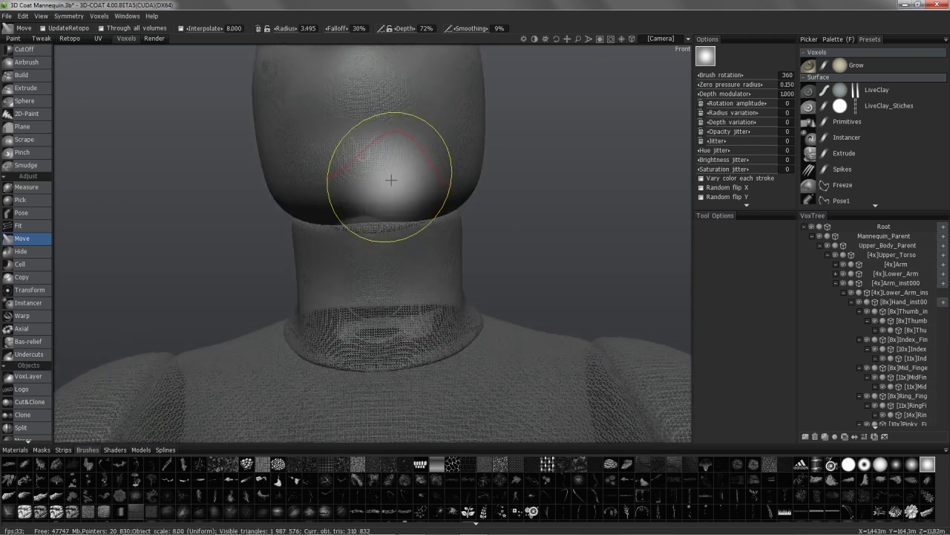
{"action": "left_click_drag", "start_coordinate": [412, 220], "coordinate": [420, 225], "text": "alt"}
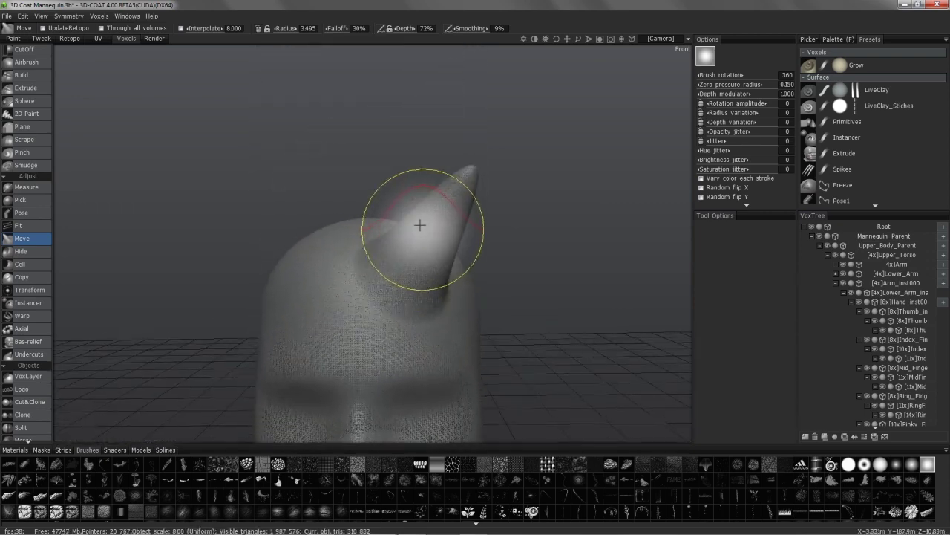
{"action": "middle_click_drag", "start_coordinate": [421, 225], "coordinate": [461, 272], "text": "alt"}
{"action": "right_click_drag", "start_coordinate": [461, 272], "coordinate": [417, 371], "text": "alt"}
{"action": "mouse_move", "coordinate": [417, 369]}
{"action": "left_mouse_down", "text": "alt"}
{"action": "mouse_move", "coordinate": [416, 346]}
{"action": "mouse_move", "coordinate": [401, 354]}
{"action": "mouse_move", "coordinate": [498, 227]}
{"action": "mouse_move", "coordinate": [451, 191]}
{"action": "mouse_move", "coordinate": [470, 257]}
{"action": "left_mouse_up", "text": "alt"}
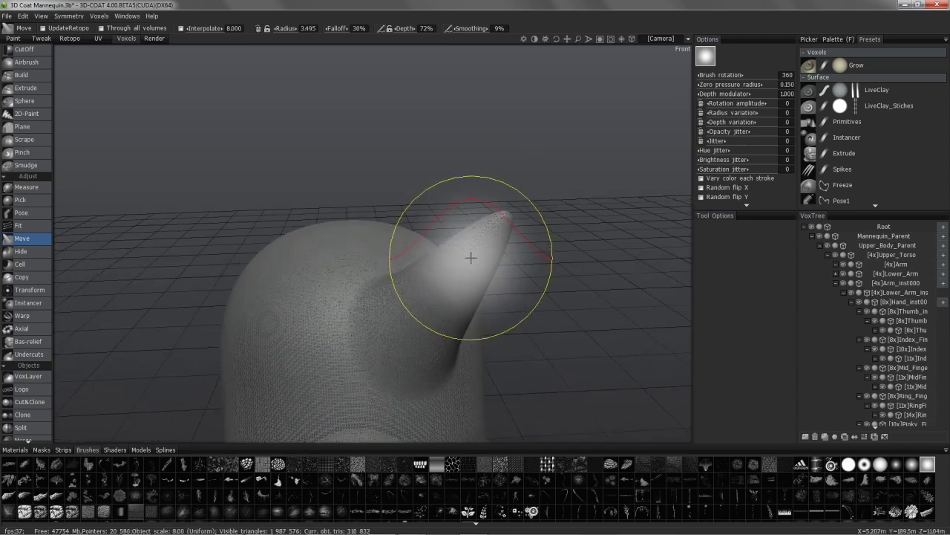
{"action": "mouse_move", "coordinate": [471, 257]}
{"action": "right_mouse_down"}
{"action": "mouse_move", "coordinate": [439, 259]}
{"action": "mouse_move", "coordinate": [450, 259]}
{"action": "right_mouse_up"}
{"action": "mouse_move", "coordinate": [458, 260]}
{"action": "left_mouse_down", "text": "alt"}
{"action": "mouse_move", "coordinate": [444, 270]}
{"action": "mouse_move", "coordinate": [479, 241]}
{"action": "mouse_move", "coordinate": [471, 283]}
{"action": "mouse_move", "coordinate": [409, 312]}
{"action": "mouse_move", "coordinate": [417, 320]}
{"action": "left_mouse_up", "text": "alt"}
{"action": "mouse_move", "coordinate": [424, 360]}
{"action": "left_mouse_down", "text": "alt"}
{"action": "mouse_move", "coordinate": [462, 259]}
{"action": "mouse_move", "coordinate": [490, 239]}
{"action": "mouse_move", "coordinate": [473, 181]}
{"action": "mouse_move", "coordinate": [604, 272]}
{"action": "mouse_move", "coordinate": [621, 216]}
{"action": "mouse_move", "coordinate": [497, 371]}
{"action": "mouse_move", "coordinate": [506, 333]}
{"action": "left_mouse_up", "text": "alt"}
{"action": "mouse_move", "coordinate": [604, 220]}
{"action": "left_mouse_down", "text": "alt"}
{"action": "mouse_move", "coordinate": [572, 245]}
{"action": "mouse_move", "coordinate": [560, 164]}
{"action": "mouse_move", "coordinate": [492, 227]}
{"action": "mouse_move", "coordinate": [329, 265]}
{"action": "mouse_move", "coordinate": [484, 237]}
{"action": "mouse_move", "coordinate": [416, 294]}
{"action": "mouse_move", "coordinate": [420, 257]}
{"action": "mouse_move", "coordinate": [399, 259]}
{"action": "mouse_move", "coordinate": [394, 250]}
{"action": "mouse_move", "coordinate": [414, 309]}
{"action": "mouse_move", "coordinate": [454, 274]}
{"action": "mouse_move", "coordinate": [452, 286]}
{"action": "mouse_move", "coordinate": [373, 268]}
{"action": "mouse_move", "coordinate": [364, 250]}
{"action": "mouse_move", "coordinate": [450, 255]}
{"action": "mouse_move", "coordinate": [401, 255]}
{"action": "mouse_move", "coordinate": [406, 303]}
{"action": "mouse_move", "coordinate": [414, 233]}
{"action": "mouse_move", "coordinate": [463, 193]}
{"action": "mouse_move", "coordinate": [444, 212]}
{"action": "mouse_move", "coordinate": [456, 237]}
{"action": "mouse_move", "coordinate": [492, 265]}
{"action": "left_mouse_up", "text": "alt"}
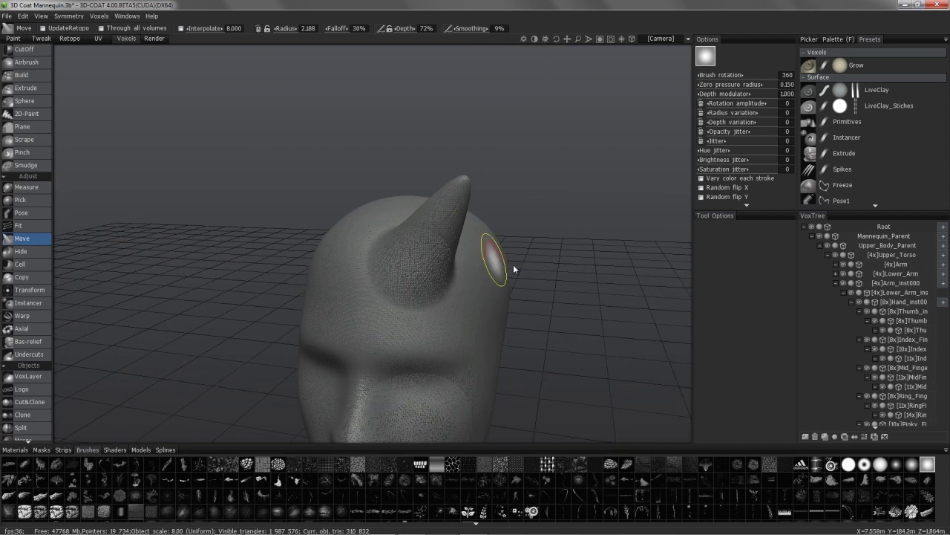
Collapse the arm branch and expand the Head branch in the voxel tree, and switch the Head volume from voxel to surface mode.
{"action": "middle_click_drag", "start_coordinate": [816, 287], "coordinate": [813, 267], "text": "alt"}
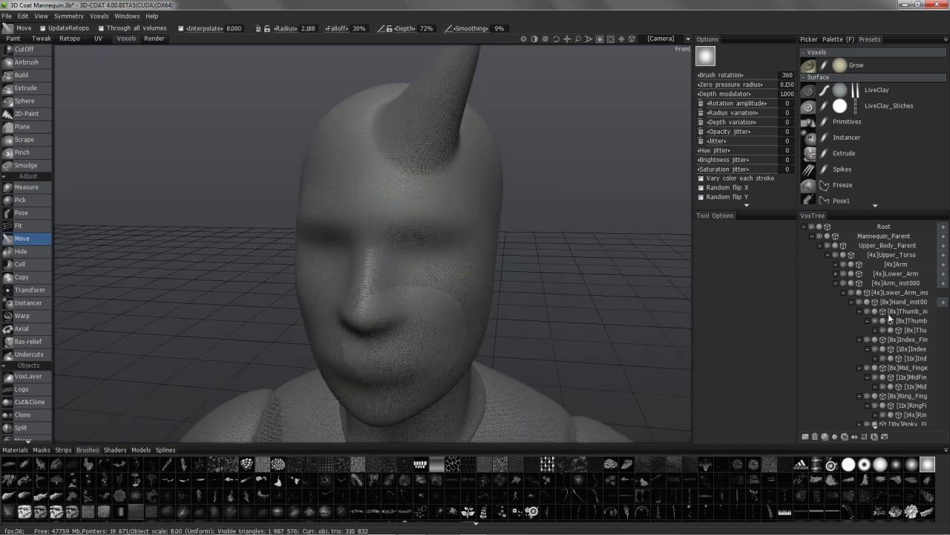
{"action": "left_click", "coordinate": [819, 245]}
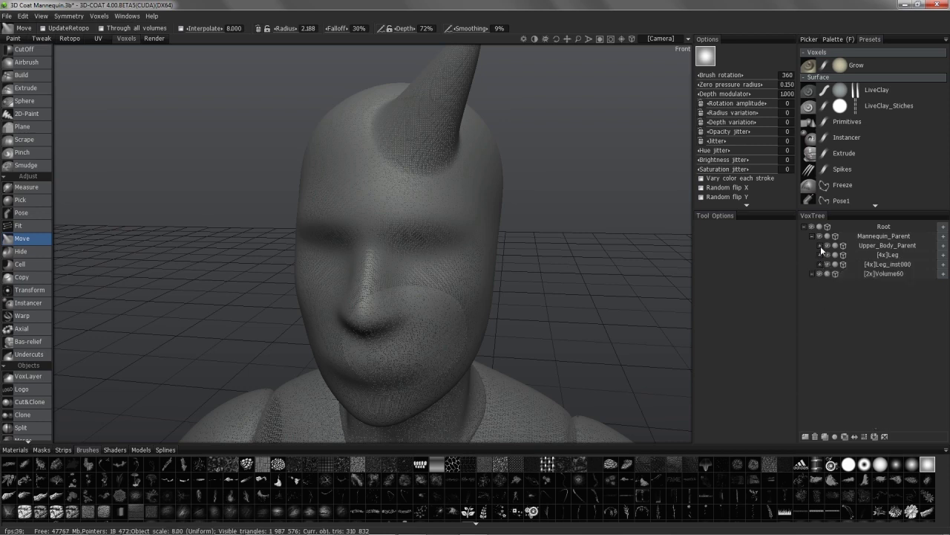
{"action": "left_click", "coordinate": [820, 245]}
{"action": "left_click", "coordinate": [836, 283]}
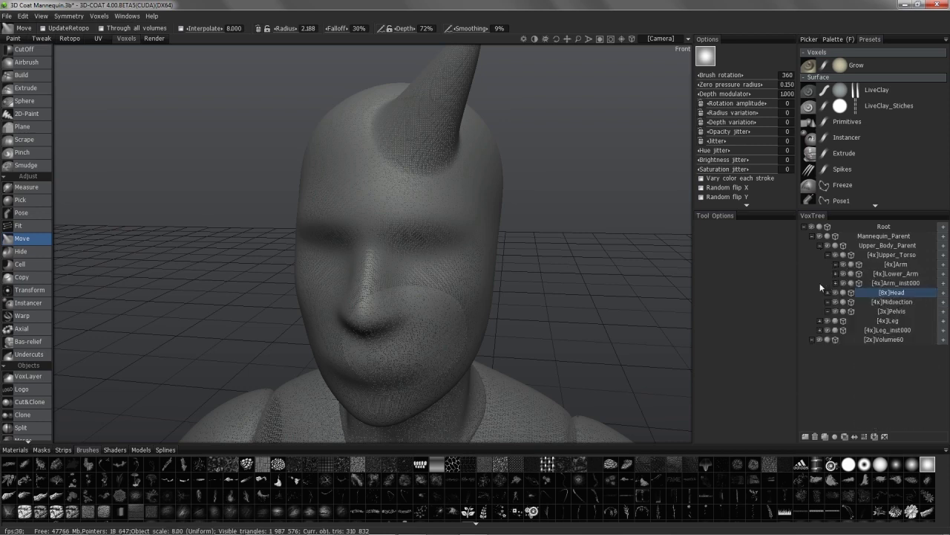
{"action": "left_click", "coordinate": [862, 294]}
{"action": "left_click", "coordinate": [828, 292]}
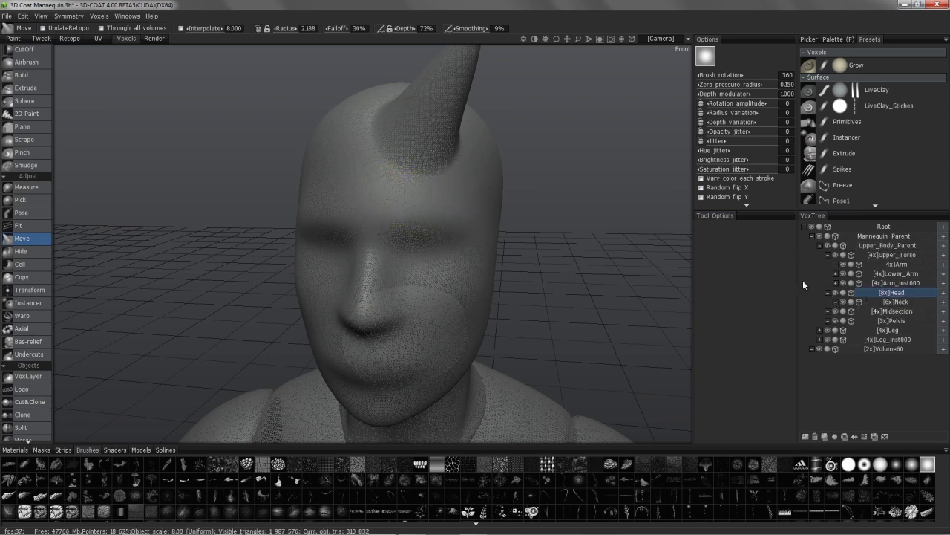
{"action": "left_click", "coordinate": [852, 292]}
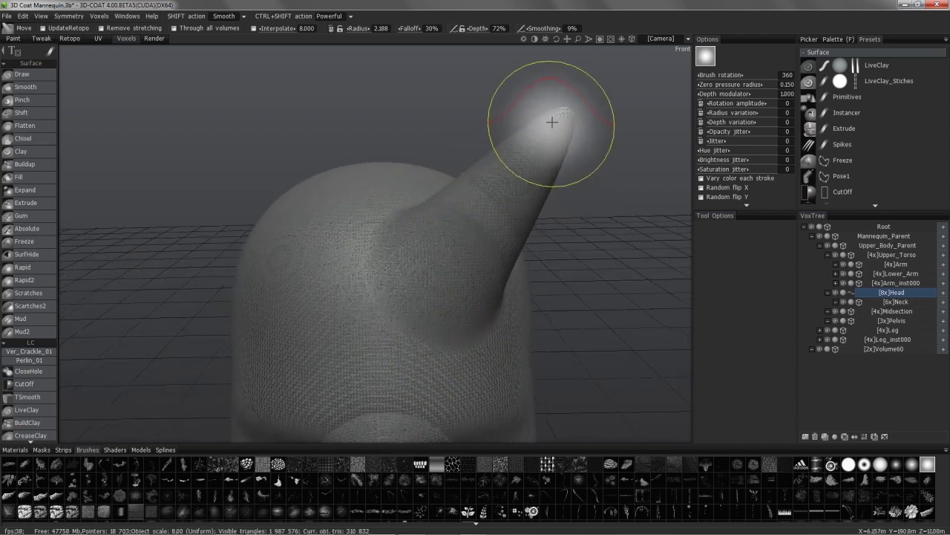
Choose the surface Pinch tool and set its brush radius to 1.525.
{"action": "right_click_drag", "start_coordinate": [510, 198], "coordinate": [473, 204]}
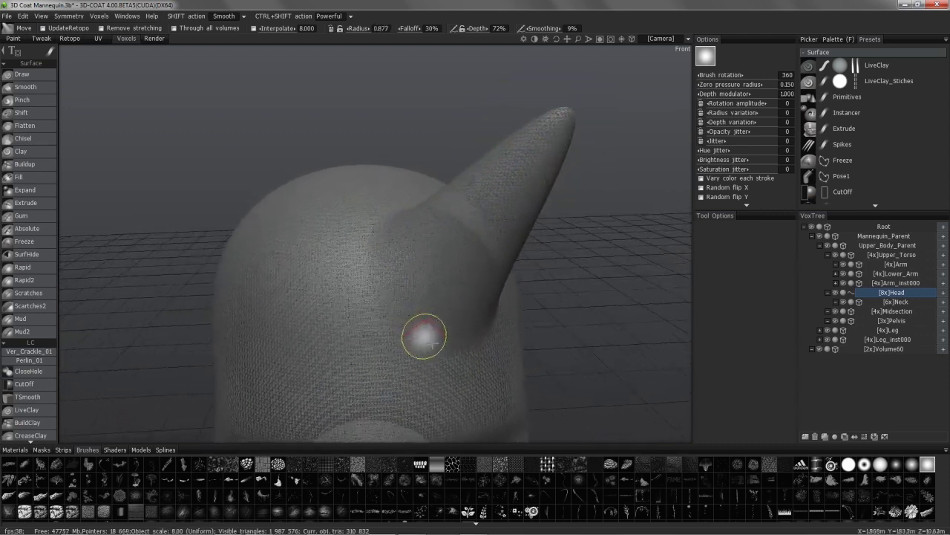
{"action": "mouse_move", "coordinate": [424, 337]}
{"action": "right_mouse_down"}
{"action": "mouse_move", "coordinate": [503, 335]}
{"action": "mouse_move", "coordinate": [378, 167]}
{"action": "mouse_move", "coordinate": [414, 295]}
{"action": "right_mouse_up"}
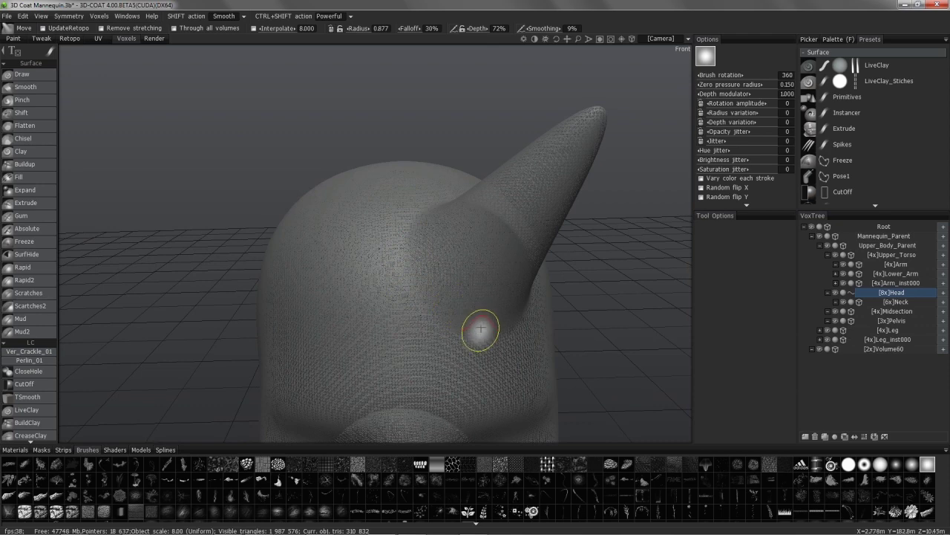
{"action": "right_click_drag", "start_coordinate": [481, 327], "coordinate": [793, 303]}
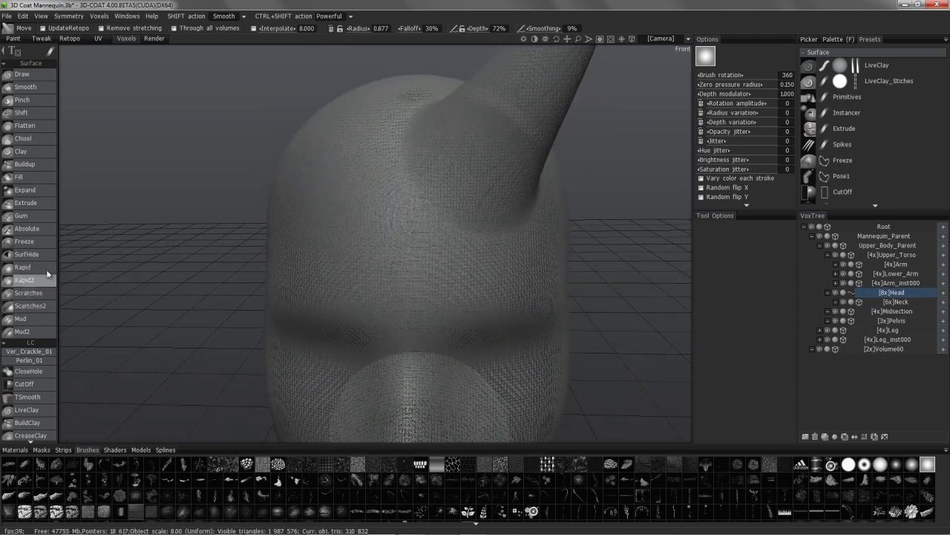
{"action": "left_click", "coordinate": [37, 99]}
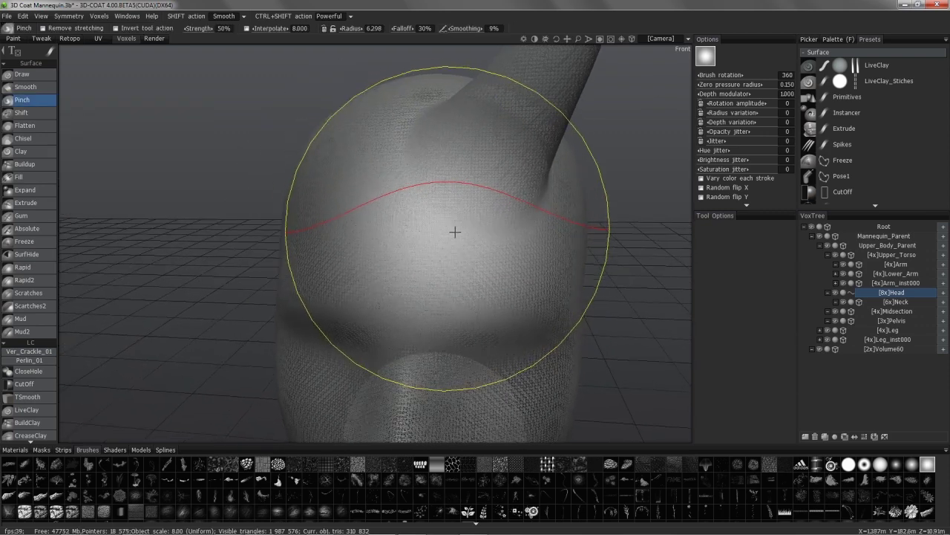
{"action": "mouse_move", "coordinate": [464, 233]}
{"action": "right_mouse_down"}
{"action": "mouse_move", "coordinate": [370, 220]}
{"action": "mouse_move", "coordinate": [447, 230]}
{"action": "right_mouse_up"}
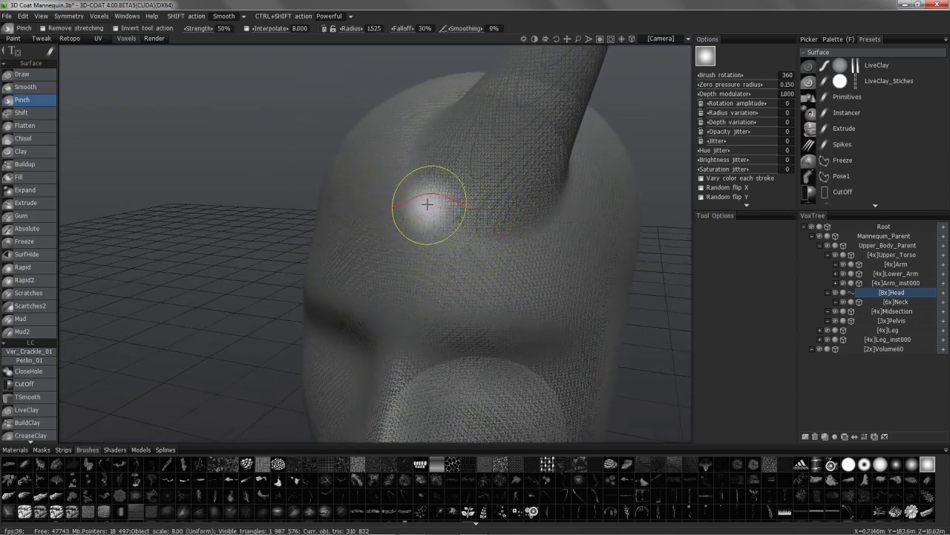
Pinch the crease around the base of the horn into a sharper edge, with the brush radius at 0.970 and the wireframe hidden.
{"action": "mouse_move", "coordinate": [500, 235]}
{"action": "right_mouse_down"}
{"action": "mouse_move", "coordinate": [568, 213]}
{"action": "mouse_move", "coordinate": [583, 191]}
{"action": "right_mouse_up"}
{"action": "mouse_move", "coordinate": [557, 220]}
{"action": "right_mouse_down"}
{"action": "mouse_move", "coordinate": [517, 229]}
{"action": "mouse_move", "coordinate": [572, 186]}
{"action": "mouse_move", "coordinate": [569, 201]}
{"action": "right_mouse_up"}
{"action": "mouse_move", "coordinate": [502, 238]}
{"action": "right_mouse_down"}
{"action": "mouse_move", "coordinate": [528, 237]}
{"action": "mouse_move", "coordinate": [463, 233]}
{"action": "mouse_move", "coordinate": [421, 195]}
{"action": "right_mouse_up"}
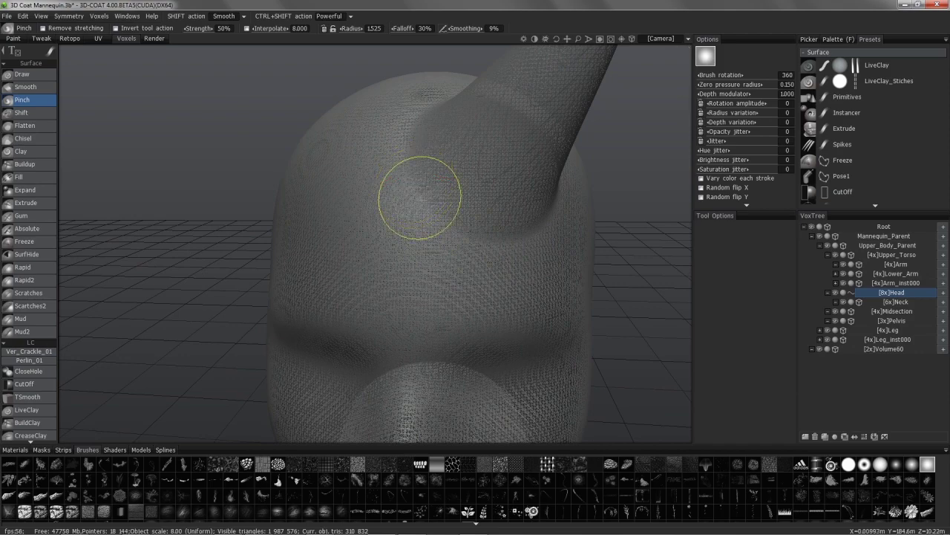
{"action": "mouse_move", "coordinate": [496, 237]}
{"action": "right_mouse_down"}
{"action": "mouse_move", "coordinate": [465, 225]}
{"action": "mouse_move", "coordinate": [490, 233]}
{"action": "mouse_move", "coordinate": [601, 203]}
{"action": "mouse_move", "coordinate": [630, 185]}
{"action": "mouse_move", "coordinate": [565, 206]}
{"action": "mouse_move", "coordinate": [561, 237]}
{"action": "right_mouse_up"}
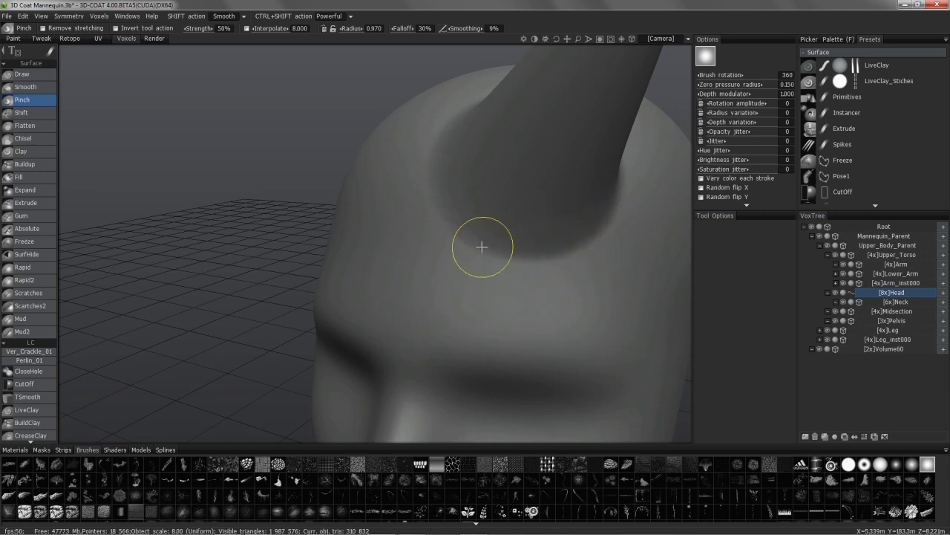
{"action": "right_click_drag", "start_coordinate": [469, 240], "coordinate": [415, 196]}
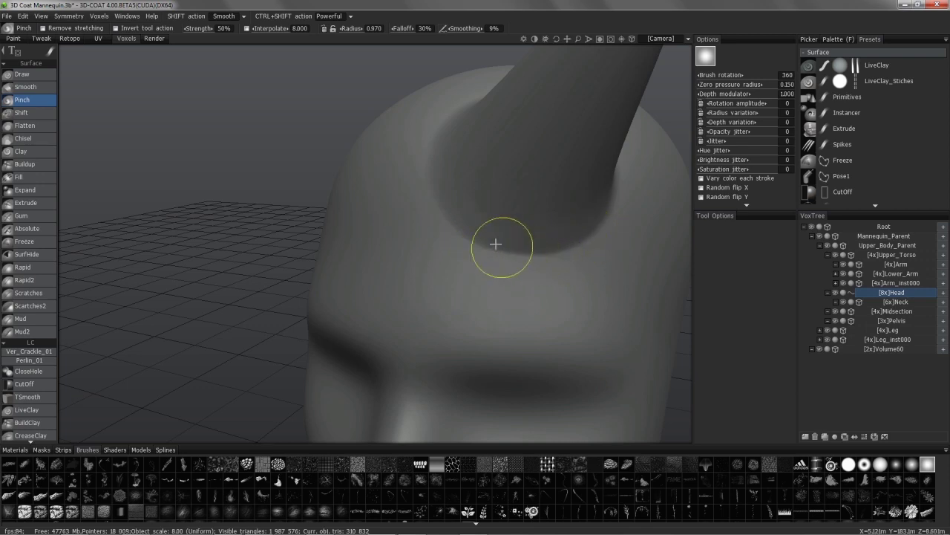
{"action": "mouse_move", "coordinate": [496, 240]}
{"action": "right_mouse_down"}
{"action": "mouse_move", "coordinate": [424, 193]}
{"action": "mouse_move", "coordinate": [419, 156]}
{"action": "right_mouse_up"}
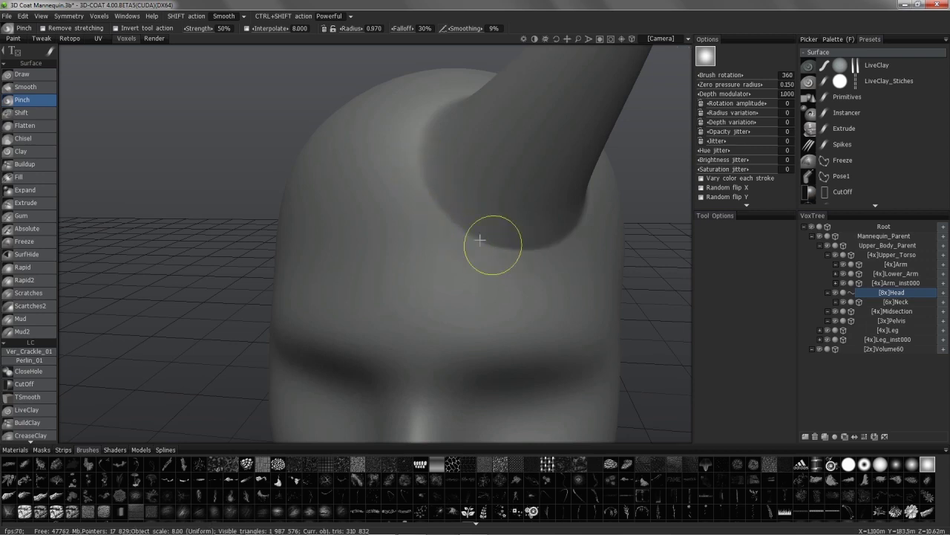
{"action": "mouse_move", "coordinate": [518, 250]}
{"action": "right_mouse_down"}
{"action": "mouse_move", "coordinate": [435, 74]}
{"action": "mouse_move", "coordinate": [431, 183]}
{"action": "mouse_move", "coordinate": [422, 164]}
{"action": "right_mouse_up"}
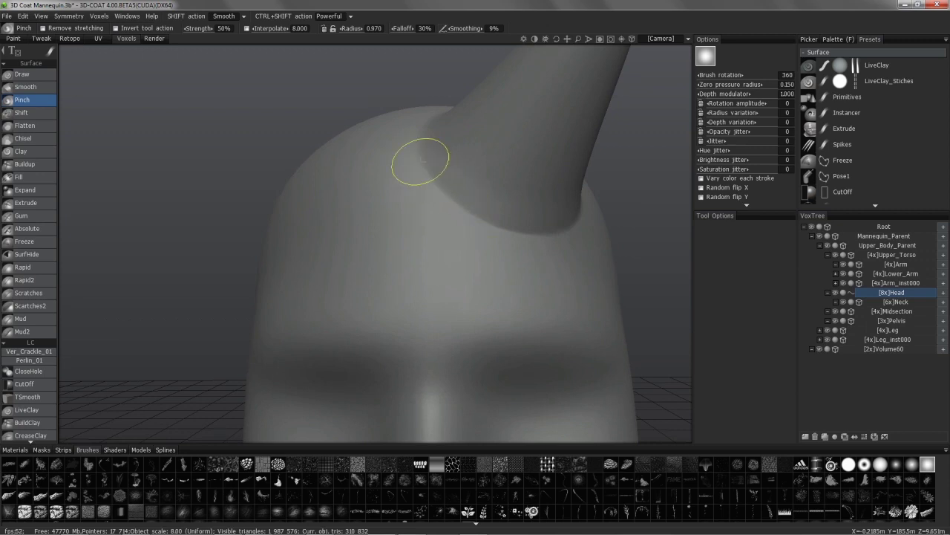
Switch the Head volume from surface back to voxel mode and inspect the pinched crease at the horn's base.
{"action": "left_click_drag", "start_coordinate": [437, 182], "coordinate": [420, 153], "text": "alt"}
{"action": "right_click_drag", "start_coordinate": [420, 153], "coordinate": [545, 253], "text": "alt"}
{"action": "left_click_drag", "start_coordinate": [545, 253], "coordinate": [568, 284], "text": "alt"}
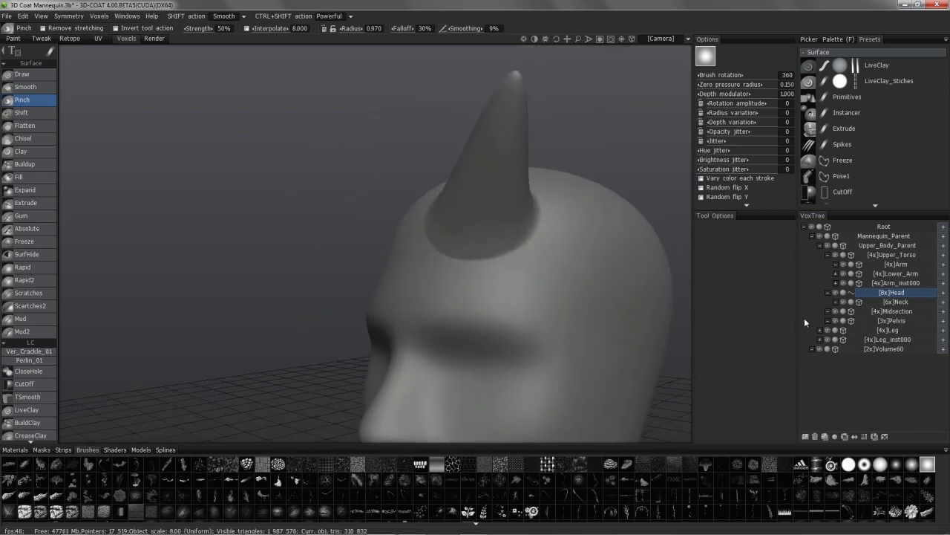
{"action": "left_click", "coordinate": [851, 292]}
{"action": "left_click_drag", "start_coordinate": [574, 297], "coordinate": [541, 265], "text": "alt"}
{"action": "mouse_move", "coordinate": [539, 269]}
{"action": "right_mouse_down"}
{"action": "mouse_move", "coordinate": [597, 237]}
{"action": "mouse_move", "coordinate": [495, 250]}
{"action": "mouse_move", "coordinate": [463, 215]}
{"action": "mouse_move", "coordinate": [545, 265]}
{"action": "mouse_move", "coordinate": [457, 163]}
{"action": "mouse_move", "coordinate": [501, 262]}
{"action": "mouse_move", "coordinate": [558, 276]}
{"action": "mouse_move", "coordinate": [564, 240]}
{"action": "mouse_move", "coordinate": [611, 239]}
{"action": "mouse_move", "coordinate": [543, 255]}
{"action": "right_mouse_up"}
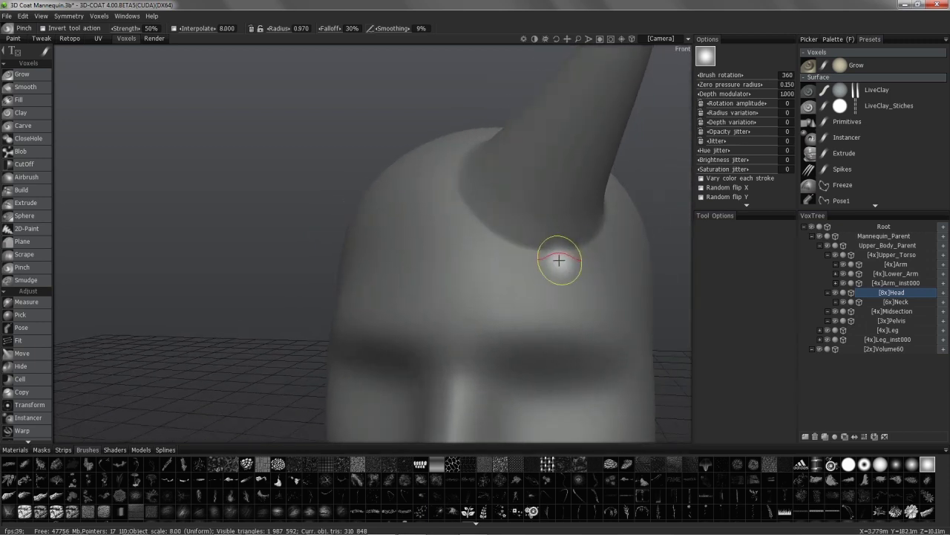
Examine the voxel-mode crease around the horn's base on the Head volume from several angles and distances.
{"action": "left_click_drag", "start_coordinate": [559, 259], "coordinate": [560, 260], "text": "alt"}
{"action": "scroll", "coordinate": [559, 261], "scroll_direction": "up", "scroll_amount": 5}
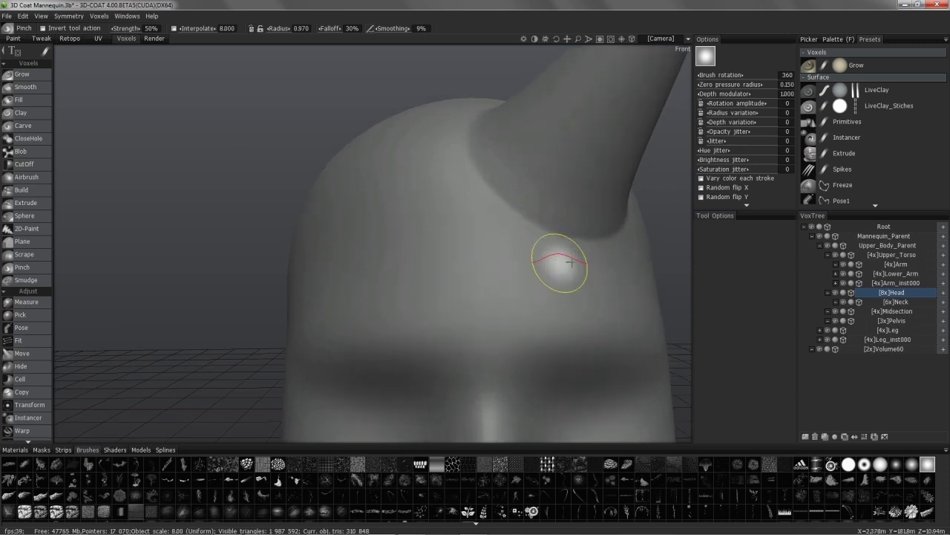
{"action": "scroll", "coordinate": [679, 233], "scroll_direction": "down", "scroll_amount": 7}
{"action": "right_click_drag", "start_coordinate": [678, 234], "coordinate": [457, 180]}
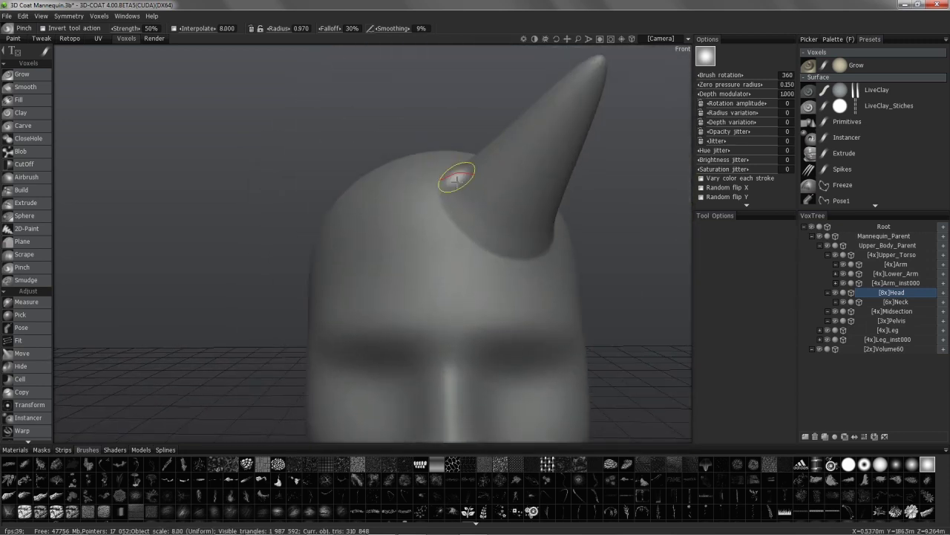
{"action": "right_click_drag", "start_coordinate": [504, 250], "coordinate": [541, 251]}
{"action": "right_click_drag", "start_coordinate": [506, 194], "coordinate": [627, 222]}
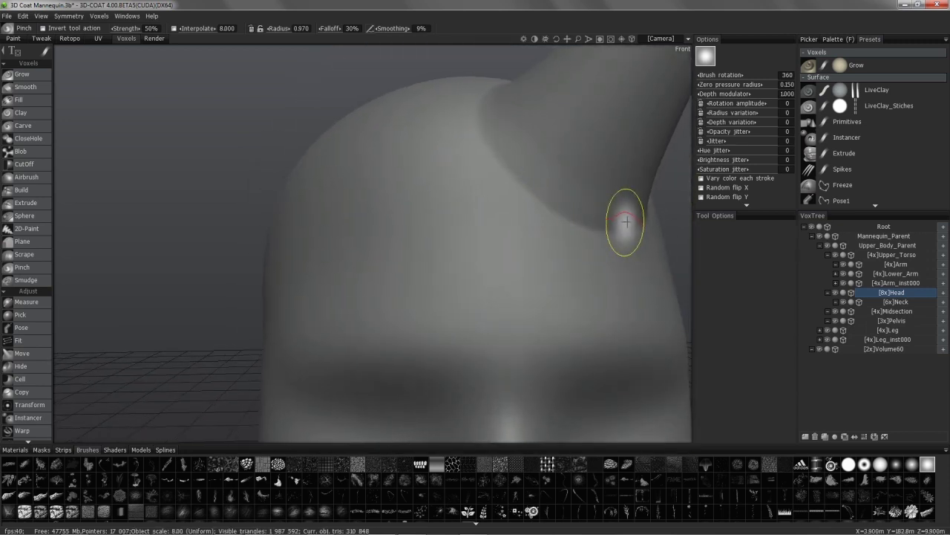
{"action": "mouse_move", "coordinate": [511, 157]}
{"action": "left_mouse_down", "text": "alt"}
{"action": "mouse_move", "coordinate": [496, 147]}
{"action": "mouse_move", "coordinate": [498, 188]}
{"action": "left_mouse_up", "text": "alt"}
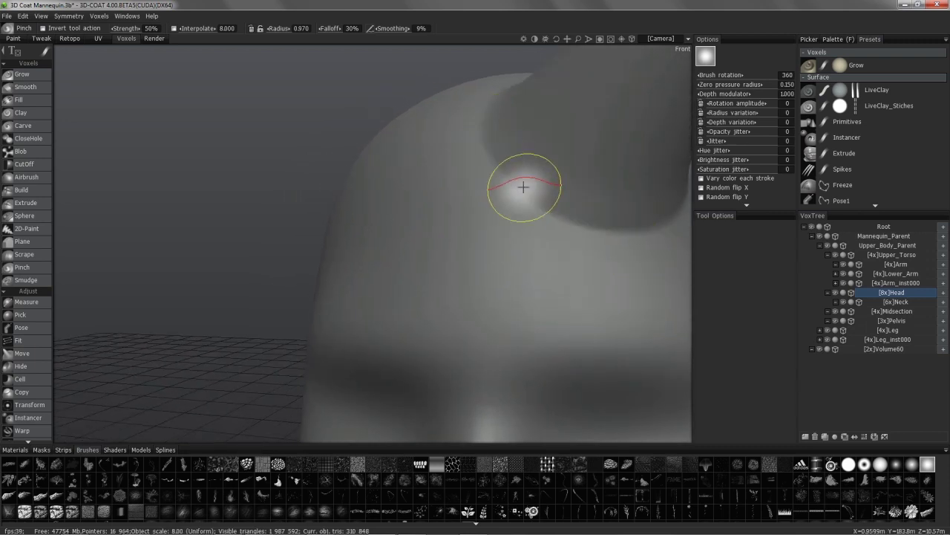
{"action": "right_click_drag", "start_coordinate": [585, 228], "coordinate": [580, 232]}
{"action": "mouse_move", "coordinate": [592, 176]}
{"action": "left_mouse_down", "text": "alt"}
{"action": "mouse_move", "coordinate": [532, 154]}
{"action": "mouse_move", "coordinate": [505, 123]}
{"action": "left_mouse_up", "text": "alt"}
{"action": "left_click_drag", "start_coordinate": [577, 251], "coordinate": [678, 260], "text": "alt"}
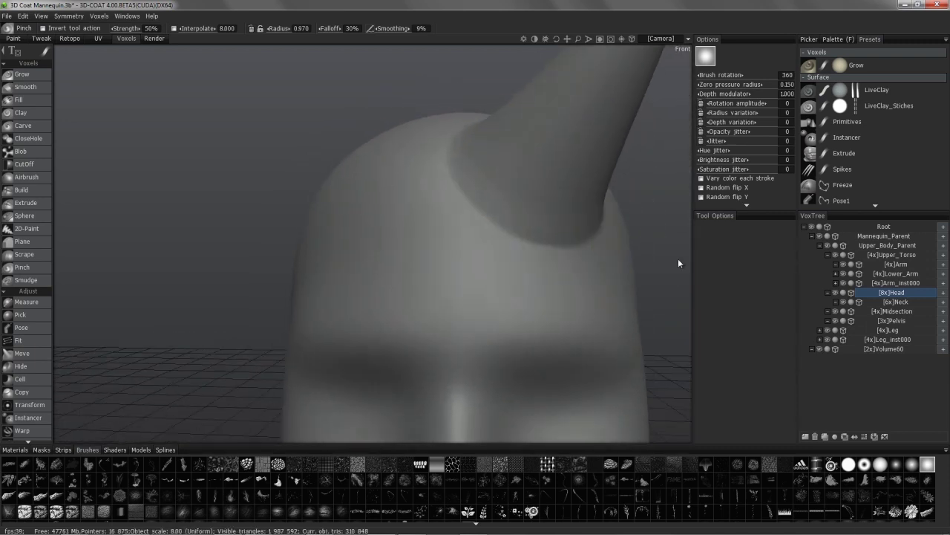
Switch the Head volume back to surface mode and show its wireframe.
{"action": "left_click", "coordinate": [851, 293]}
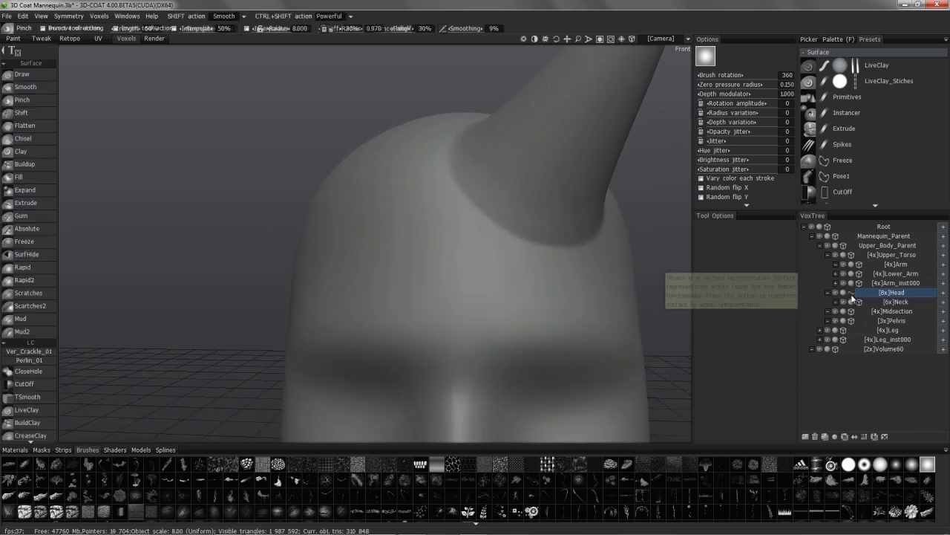
{"action": "left_click_drag", "start_coordinate": [367, 246], "coordinate": [376, 233], "text": "alt"}
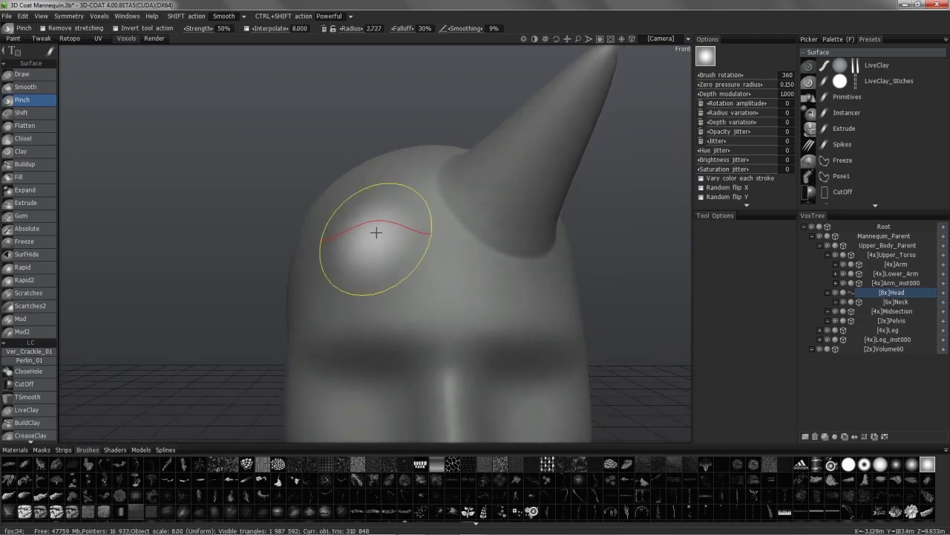
{"action": "key", "text": "w"}
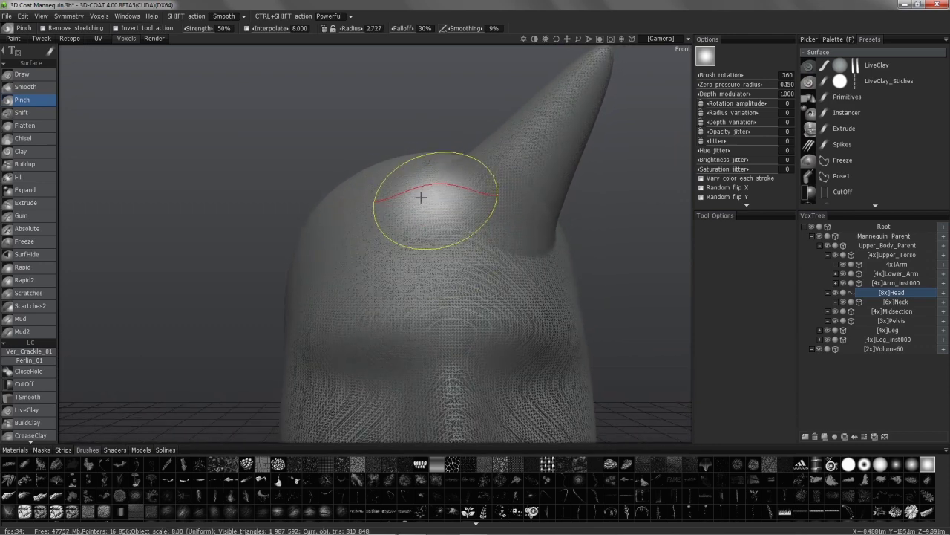
{"action": "mouse_move", "coordinate": [336, 223]}
{"action": "left_mouse_down", "text": "alt"}
{"action": "mouse_move", "coordinate": [343, 231]}
{"action": "mouse_move", "coordinate": [431, 212]}
{"action": "mouse_move", "coordinate": [569, 101]}
{"action": "mouse_move", "coordinate": [551, 144]}
{"action": "mouse_move", "coordinate": [560, 106]}
{"action": "left_mouse_up", "text": "alt"}
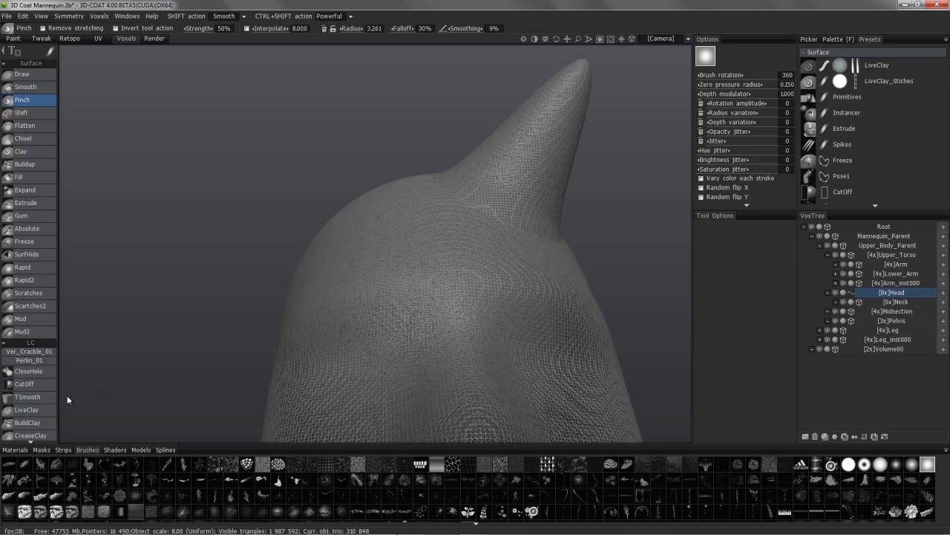
Collapse the LC tool group and choose the Move tool with a brush radius of 2.223.
{"action": "left_click", "coordinate": [32, 343]}
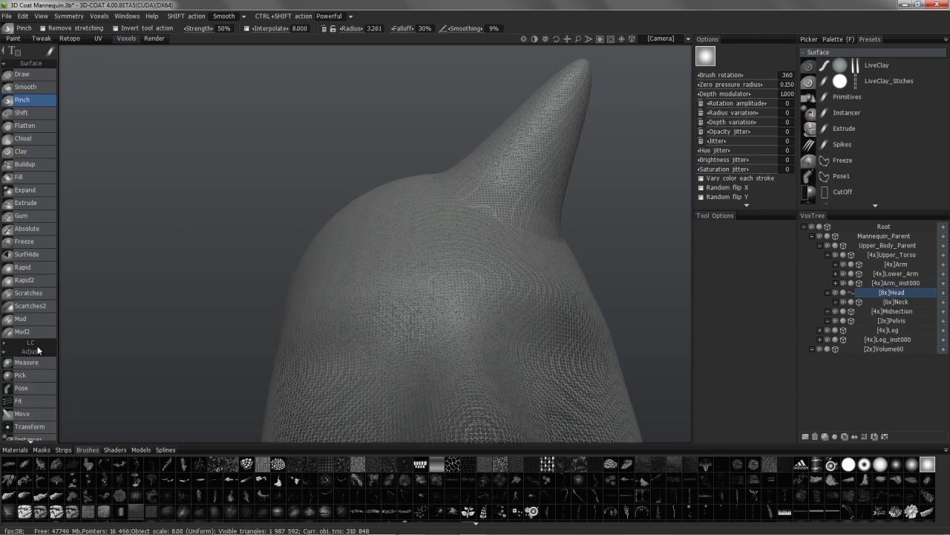
{"action": "left_click", "coordinate": [30, 413]}
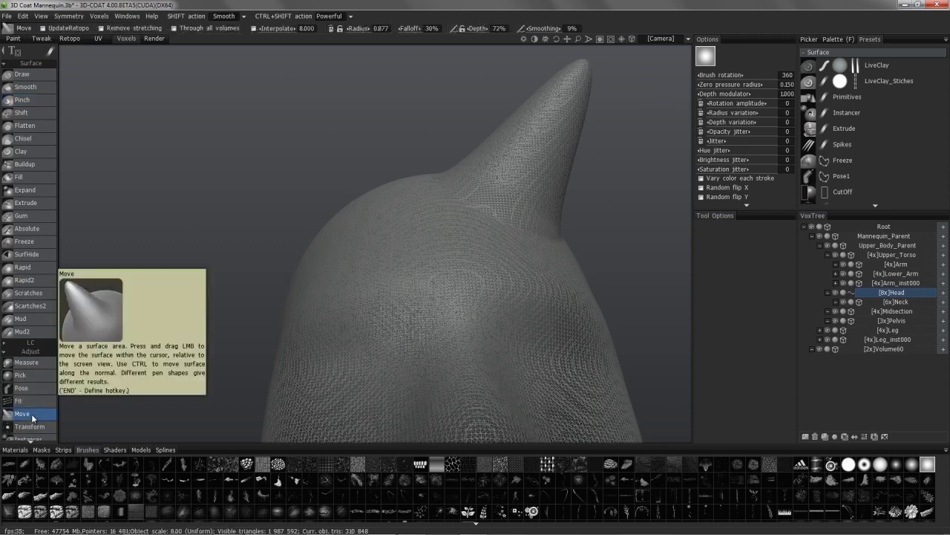
{"action": "mouse_move", "coordinate": [388, 230]}
{"action": "left_mouse_down", "text": "alt"}
{"action": "mouse_move", "coordinate": [329, 248]}
{"action": "mouse_move", "coordinate": [321, 234]}
{"action": "left_mouse_up", "text": "alt"}
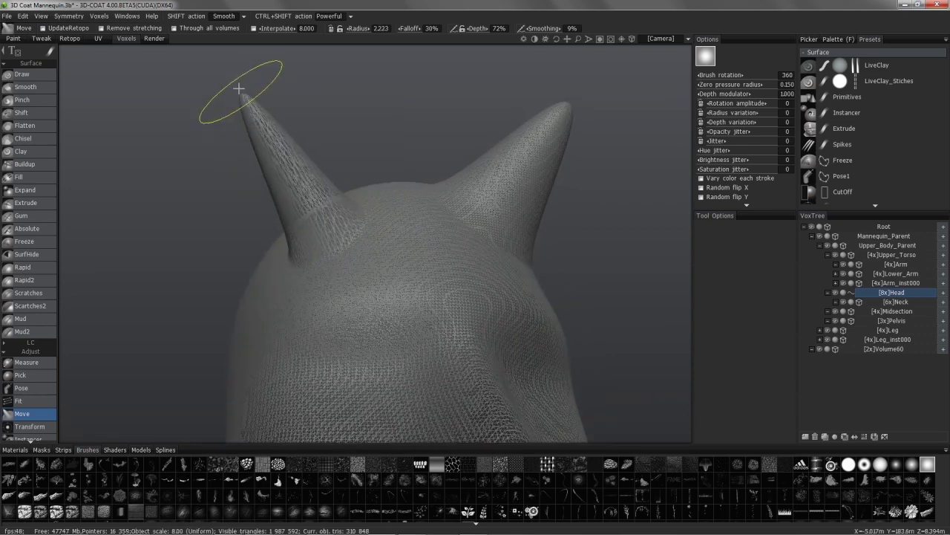
Pull a second horn out of the opposite side of the head and inspect its stretched wireframe.
{"action": "left_click_drag", "start_coordinate": [239, 88], "coordinate": [220, 59]}
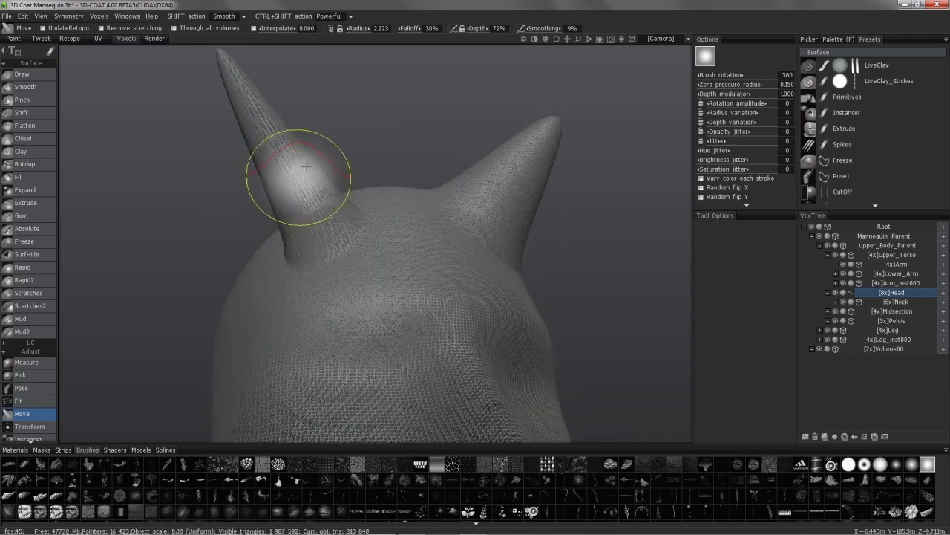
{"action": "mouse_move", "coordinate": [307, 166]}
{"action": "left_mouse_down", "text": "alt"}
{"action": "mouse_move", "coordinate": [260, 121]}
{"action": "mouse_move", "coordinate": [259, 256]}
{"action": "mouse_move", "coordinate": [248, 236]}
{"action": "mouse_move", "coordinate": [244, 268]}
{"action": "mouse_move", "coordinate": [263, 268]}
{"action": "mouse_move", "coordinate": [257, 189]}
{"action": "mouse_move", "coordinate": [345, 244]}
{"action": "mouse_move", "coordinate": [218, 208]}
{"action": "mouse_move", "coordinate": [461, 230]}
{"action": "mouse_move", "coordinate": [488, 248]}
{"action": "mouse_move", "coordinate": [418, 250]}
{"action": "mouse_move", "coordinate": [328, 219]}
{"action": "mouse_move", "coordinate": [119, 47]}
{"action": "left_mouse_up", "text": "alt"}
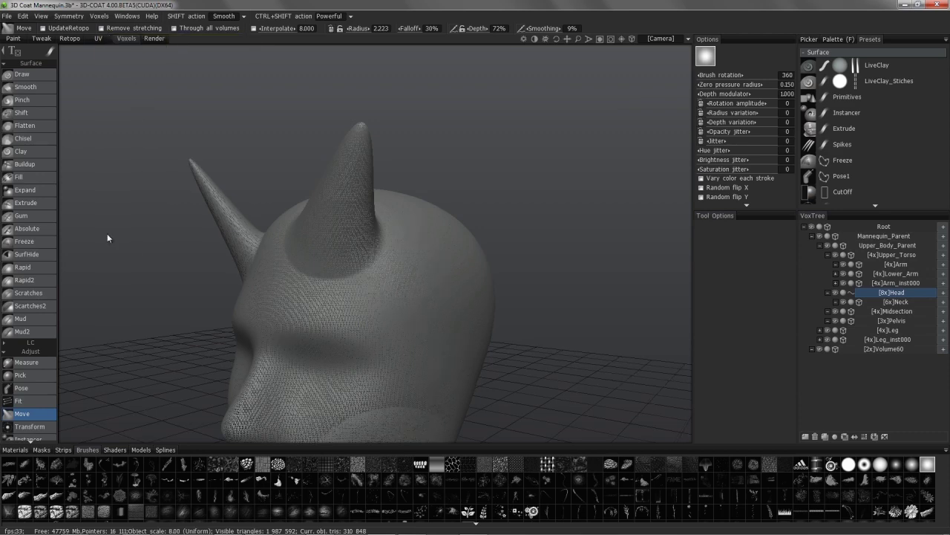
{"action": "left_click_drag", "start_coordinate": [115, 141], "coordinate": [100, 132], "text": "alt"}
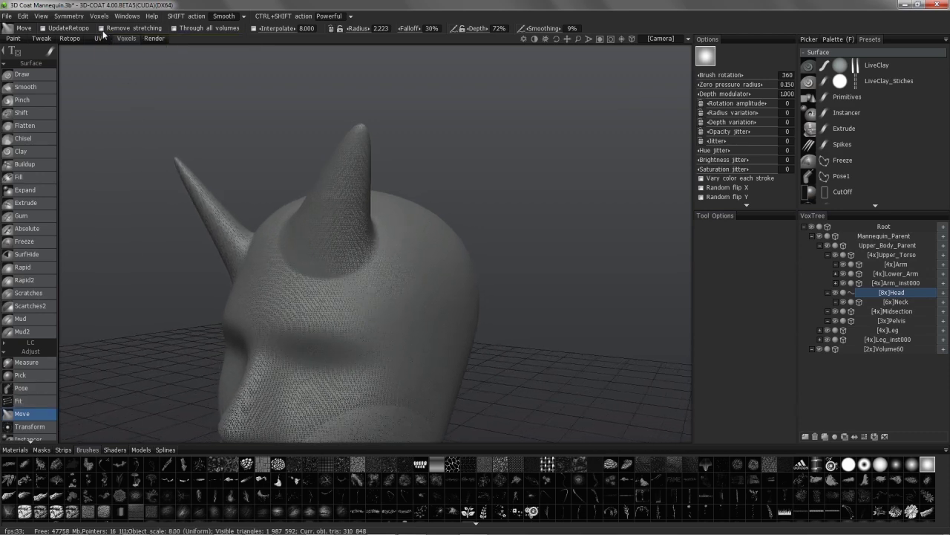
Undo the second horn and turn on Remove stretching for the Move tool.
{"action": "left_click_drag", "start_coordinate": [251, 230], "coordinate": [282, 252], "text": "alt"}
{"action": "key", "text": "ctrl+z"}
{"action": "mouse_move", "coordinate": [283, 252]}
{"action": "middle_mouse_down", "text": "alt"}
{"action": "mouse_move", "coordinate": [492, 235]}
{"action": "mouse_move", "coordinate": [387, 234]}
{"action": "middle_mouse_up", "text": "alt"}
{"action": "mouse_move", "coordinate": [538, 257]}
{"action": "right_mouse_down", "text": "alt"}
{"action": "mouse_move", "coordinate": [413, 294]}
{"action": "mouse_move", "coordinate": [461, 280]}
{"action": "right_mouse_up", "text": "alt"}
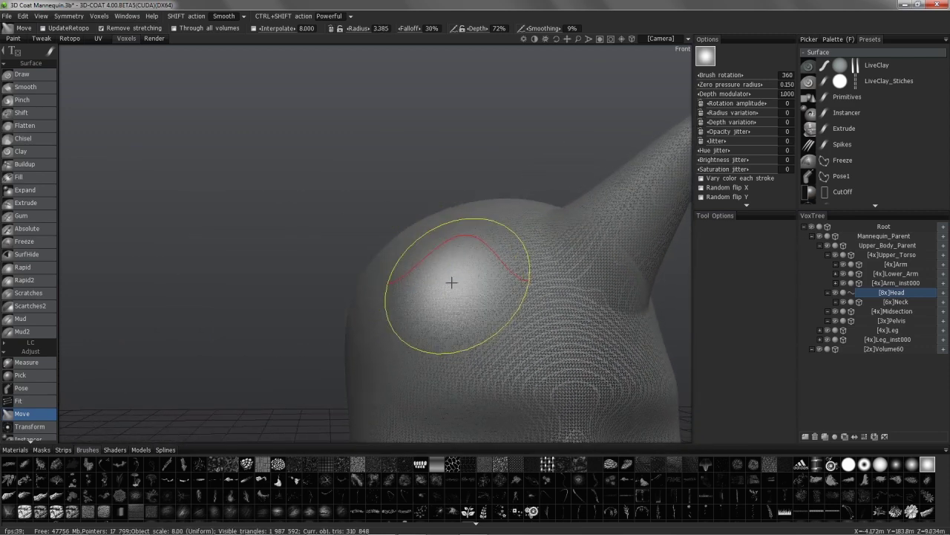
Pull a new long horn out of the side of the head opposite the existing one, with a Move brush radius of 3.217.
{"action": "left_click_drag", "start_coordinate": [591, 237], "coordinate": [610, 198], "text": "alt"}
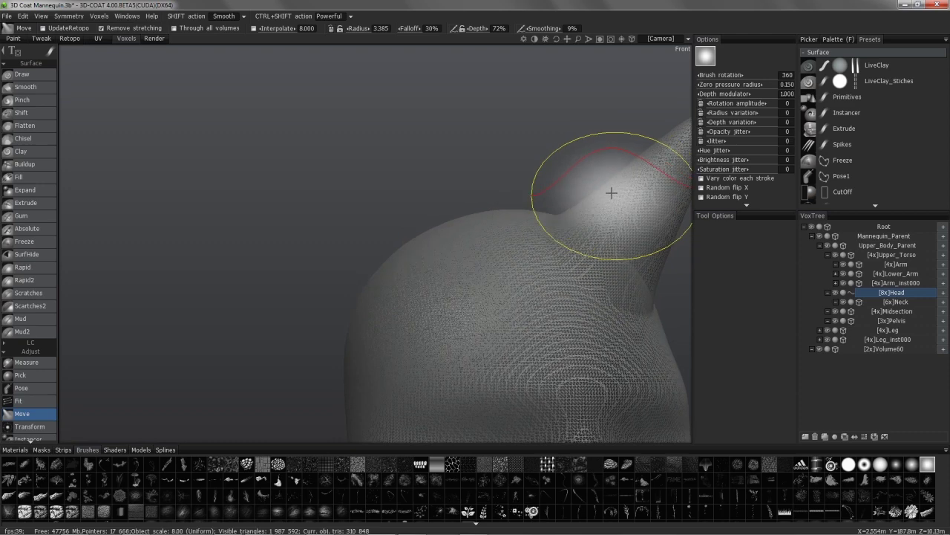
{"action": "right_click_drag", "start_coordinate": [431, 293], "coordinate": [443, 282]}
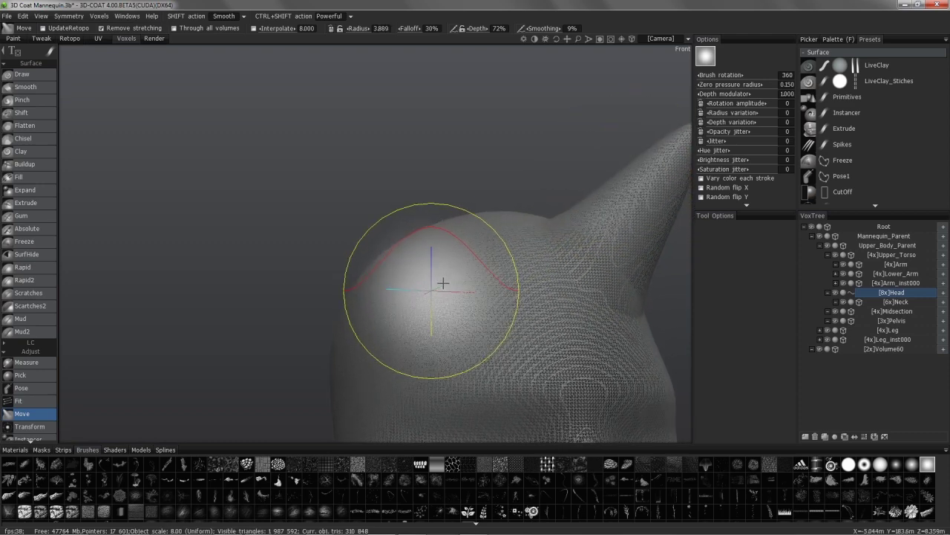
{"action": "left_click_drag", "start_coordinate": [424, 269], "coordinate": [421, 251], "text": "alt"}
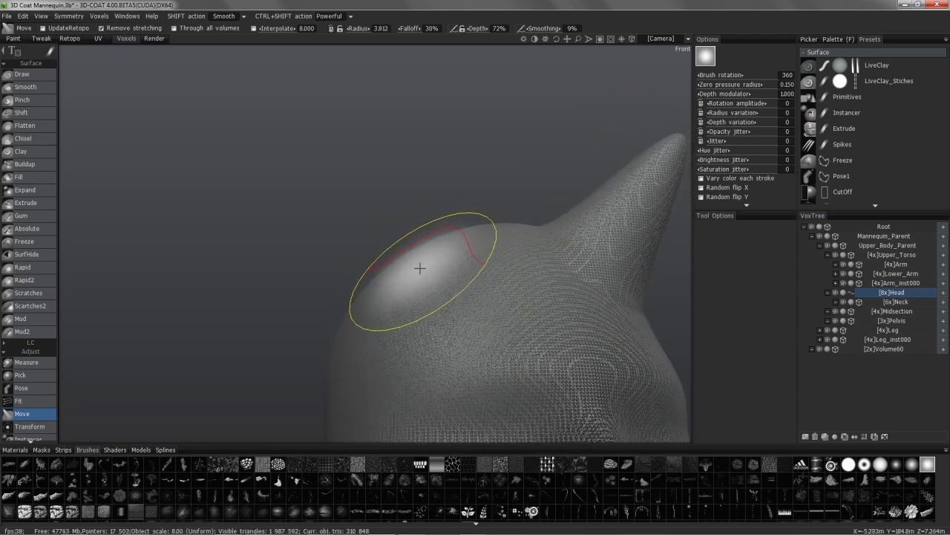
{"action": "right_click_drag", "start_coordinate": [421, 268], "coordinate": [434, 222], "text": "alt"}
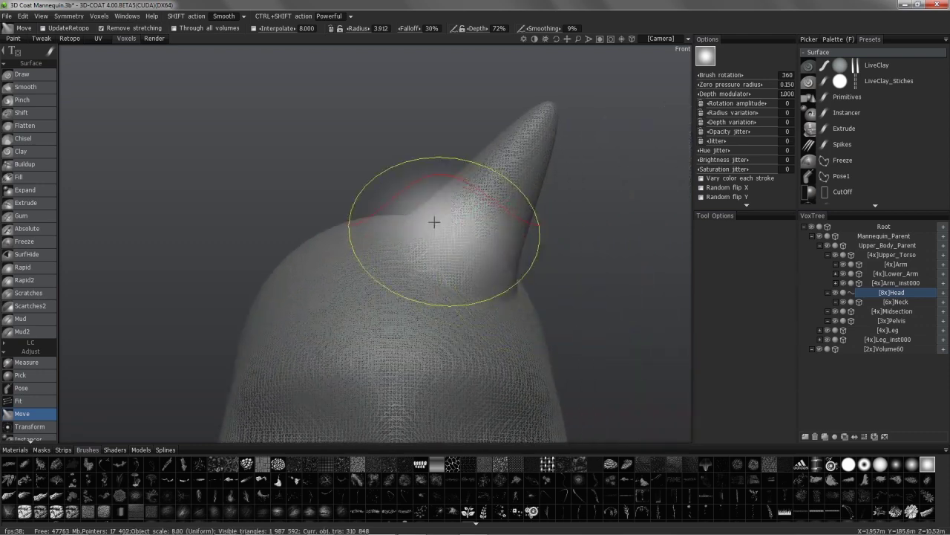
{"action": "right_click_drag", "start_coordinate": [422, 263], "coordinate": [416, 240]}
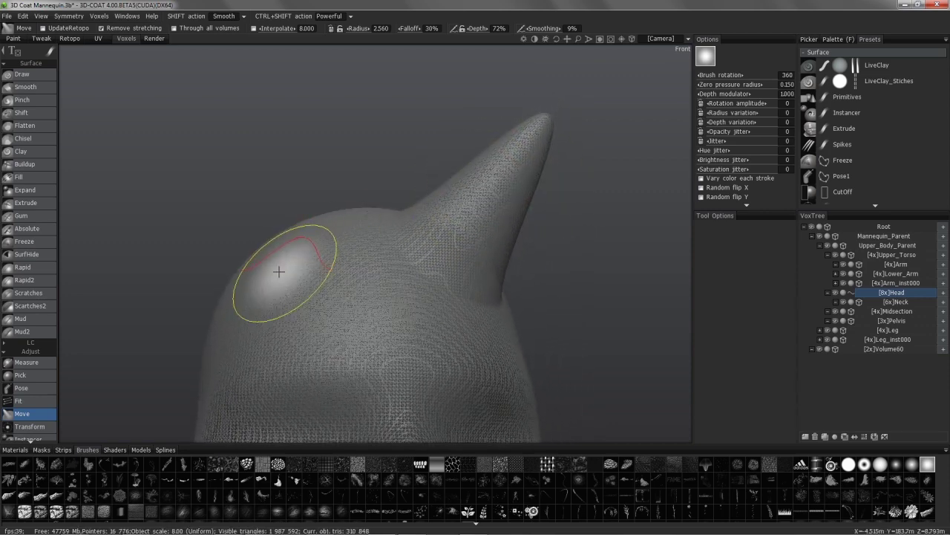
{"action": "right_click_drag", "start_coordinate": [283, 272], "coordinate": [301, 272]}
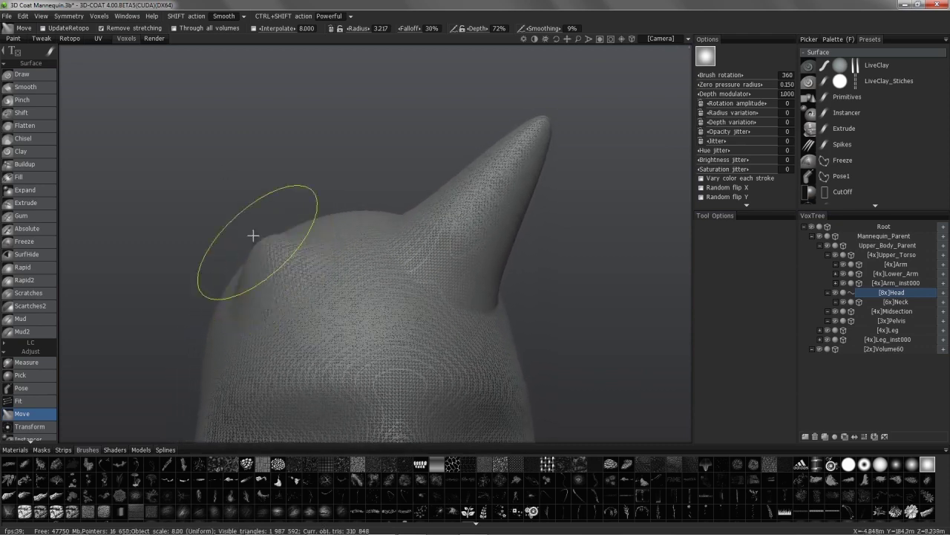
{"action": "mouse_move", "coordinate": [253, 235]}
{"action": "left_mouse_down"}
{"action": "mouse_move", "coordinate": [145, 97]}
{"action": "mouse_move", "coordinate": [106, 68]}
{"action": "left_mouse_up"}
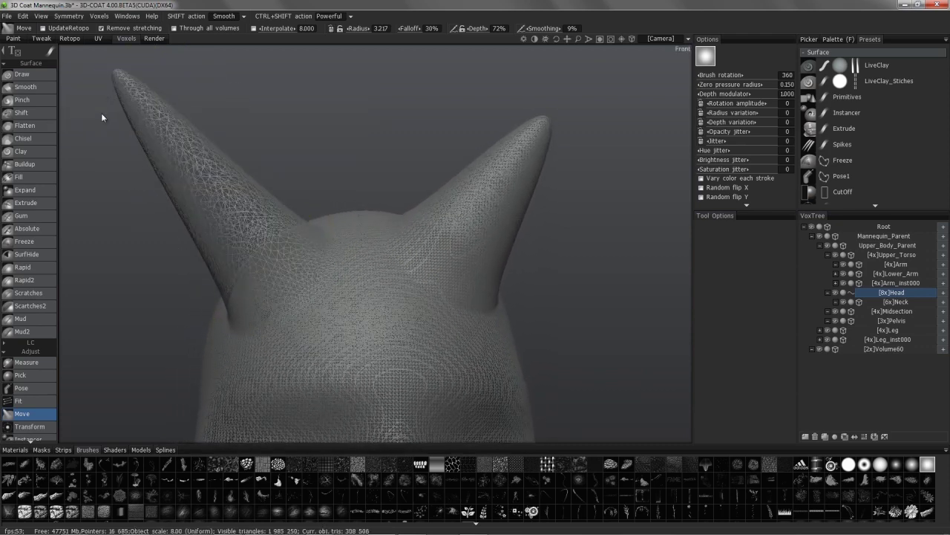
Examine the wireframe density on the new horn and where it meets the head.
{"action": "mouse_move", "coordinate": [115, 170]}
{"action": "left_mouse_down", "text": "alt"}
{"action": "mouse_move", "coordinate": [206, 282]}
{"action": "mouse_move", "coordinate": [201, 244]}
{"action": "mouse_move", "coordinate": [225, 315]}
{"action": "mouse_move", "coordinate": [139, 218]}
{"action": "mouse_move", "coordinate": [282, 166]}
{"action": "mouse_move", "coordinate": [245, 262]}
{"action": "mouse_move", "coordinate": [377, 429]}
{"action": "mouse_move", "coordinate": [354, 424]}
{"action": "mouse_move", "coordinate": [314, 325]}
{"action": "left_mouse_up", "text": "alt"}
{"action": "mouse_move", "coordinate": [314, 324]}
{"action": "right_mouse_down", "text": "alt"}
{"action": "mouse_move", "coordinate": [363, 418]}
{"action": "mouse_move", "coordinate": [318, 447]}
{"action": "right_mouse_up", "text": "alt"}
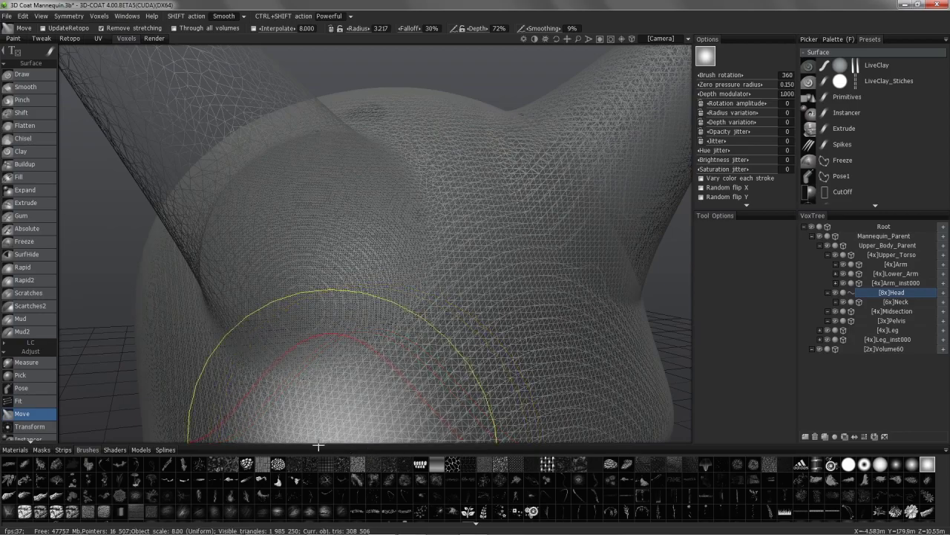
{"action": "left_click_drag", "start_coordinate": [325, 390], "coordinate": [352, 320], "text": "alt"}
{"action": "right_click_drag", "start_coordinate": [352, 320], "coordinate": [248, 329]}
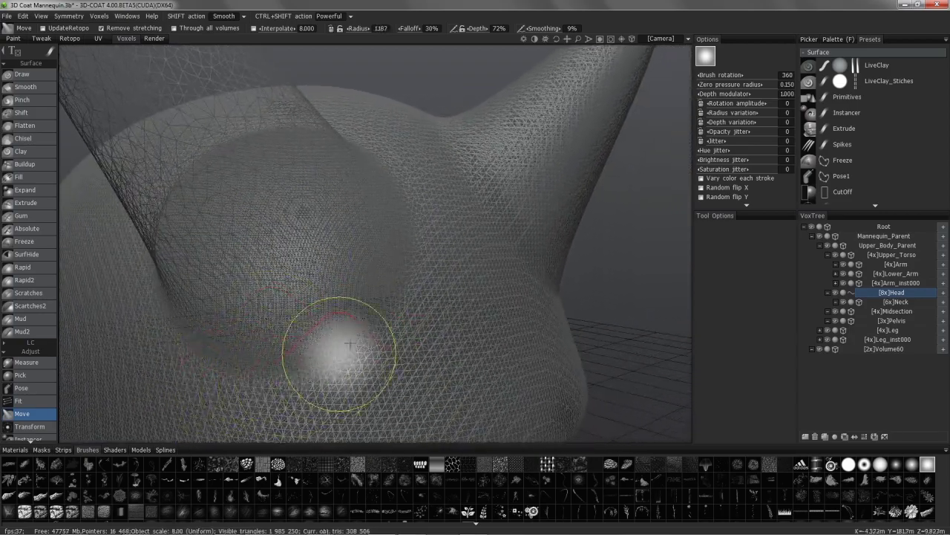
{"action": "mouse_move", "coordinate": [348, 260]}
{"action": "left_mouse_down", "text": "alt"}
{"action": "mouse_move", "coordinate": [359, 254]}
{"action": "mouse_move", "coordinate": [389, 297]}
{"action": "mouse_move", "coordinate": [430, 223]}
{"action": "mouse_move", "coordinate": [446, 233]}
{"action": "left_mouse_up", "text": "alt"}
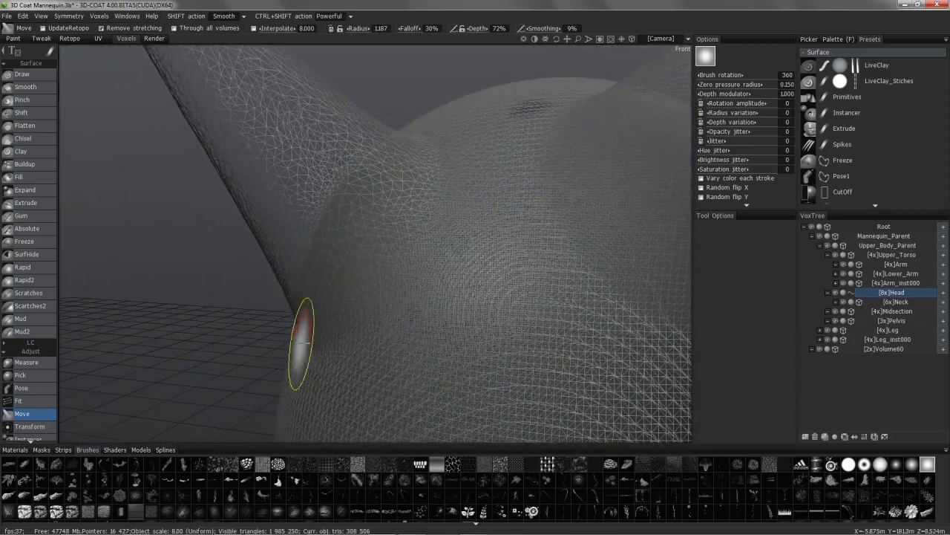
{"action": "left_click_drag", "start_coordinate": [301, 343], "coordinate": [262, 326], "text": "alt"}
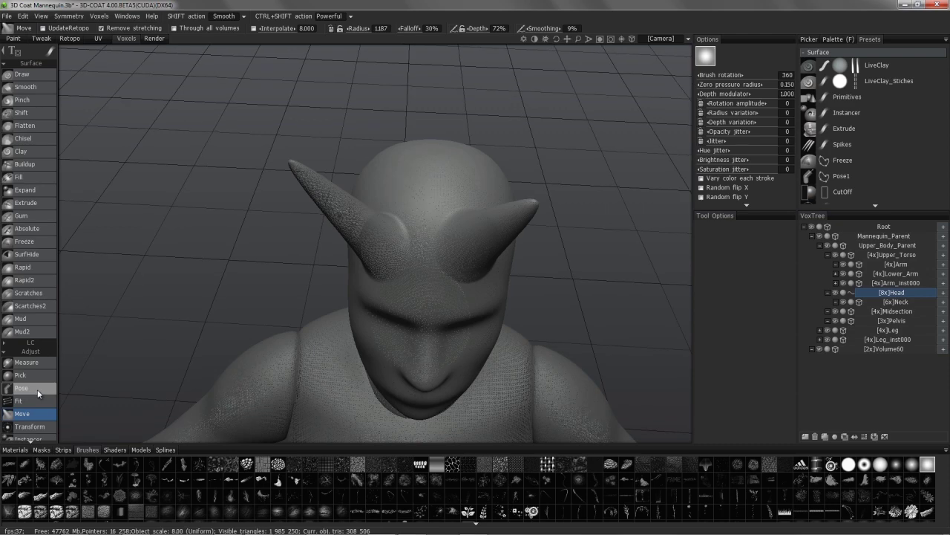
Expand the LC tool group again and set the Move brush radius to 1.963.
{"action": "scroll", "coordinate": [41, 351], "scroll_direction": "down", "scroll_amount": 8}
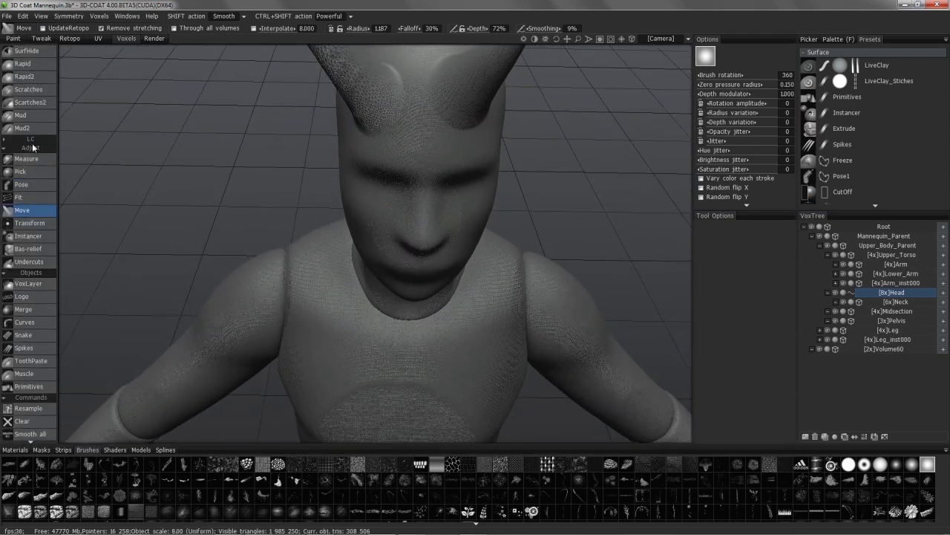
{"action": "scroll", "coordinate": [33, 138], "scroll_direction": "up", "scroll_amount": 8}
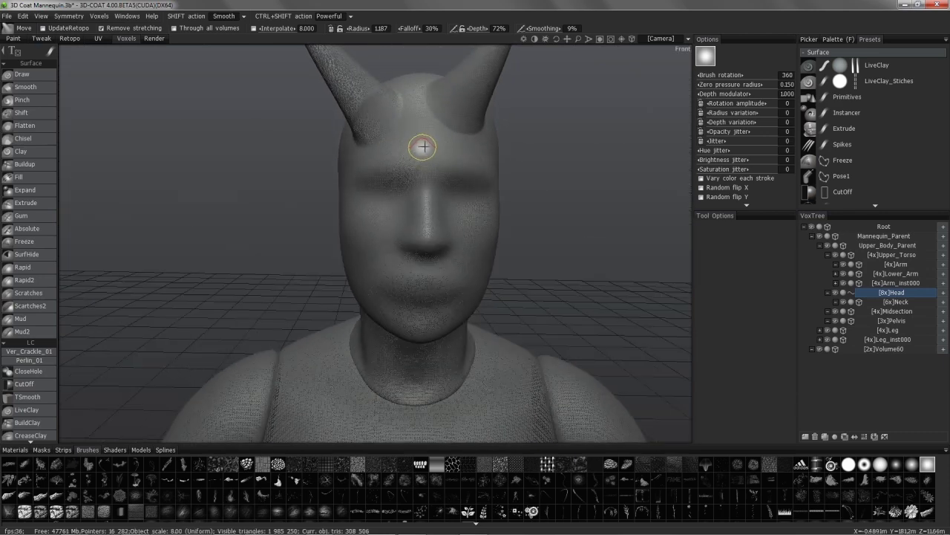
{"action": "right_click_drag", "start_coordinate": [422, 146], "coordinate": [428, 146]}
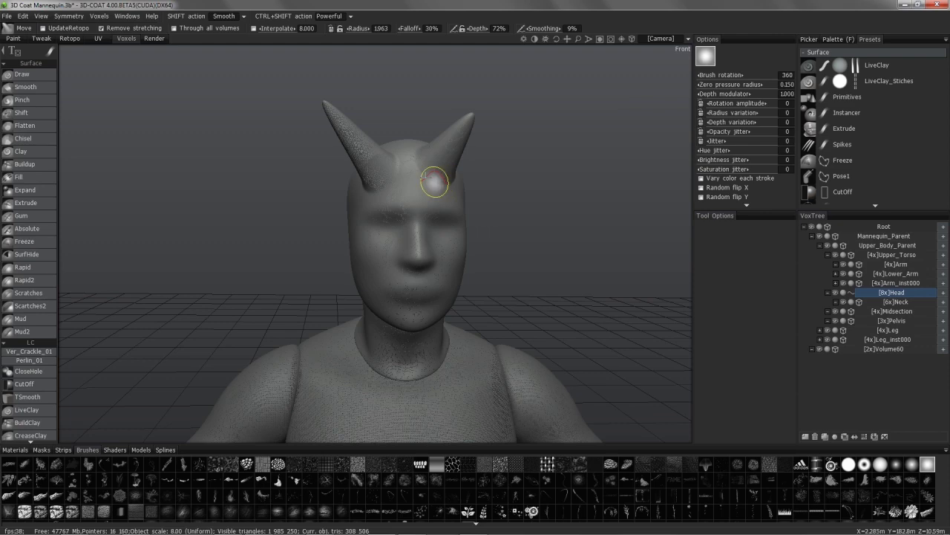
Examine the mannequin's head, both horns and the face wireframe from several angles.
{"action": "mouse_move", "coordinate": [421, 170]}
{"action": "left_mouse_down", "text": "alt"}
{"action": "mouse_move", "coordinate": [433, 215]}
{"action": "mouse_move", "coordinate": [432, 180]}
{"action": "left_mouse_up", "text": "alt"}
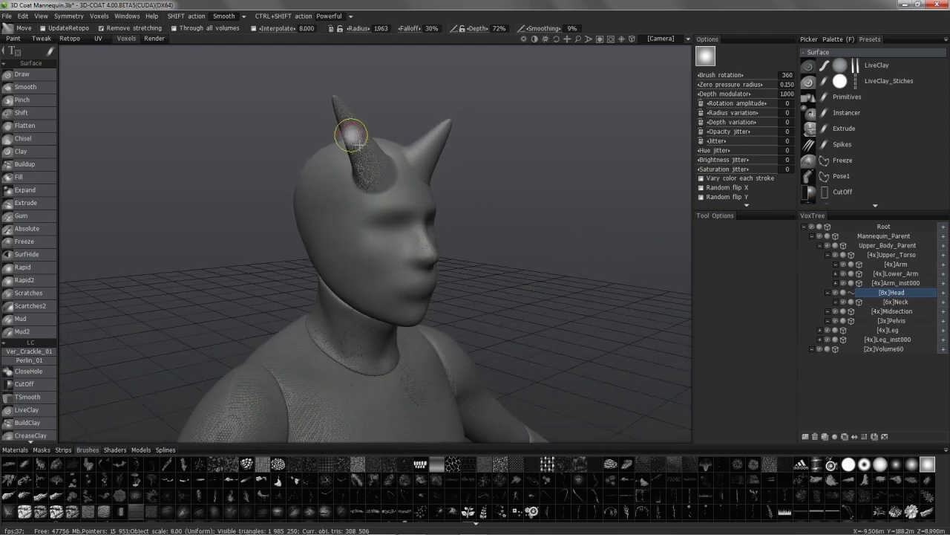
{"action": "right_click_drag", "start_coordinate": [360, 145], "coordinate": [386, 195], "text": "alt"}
{"action": "mouse_move", "coordinate": [360, 229]}
{"action": "left_mouse_down", "text": "alt"}
{"action": "mouse_move", "coordinate": [389, 282]}
{"action": "mouse_move", "coordinate": [435, 283]}
{"action": "mouse_move", "coordinate": [478, 259]}
{"action": "left_mouse_up", "text": "alt"}
{"action": "left_click_drag", "start_coordinate": [521, 239], "coordinate": [465, 291], "text": "alt"}
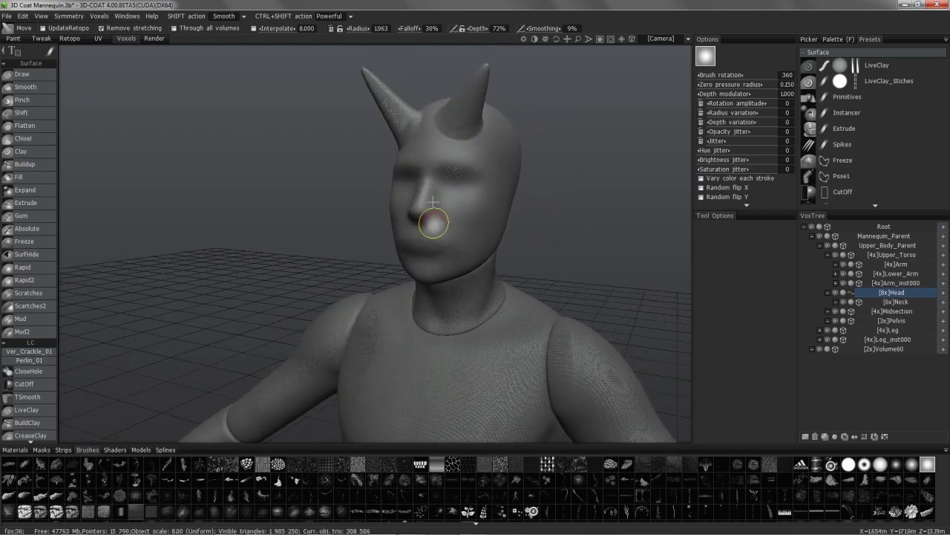
{"action": "mouse_move", "coordinate": [436, 193]}
{"action": "left_mouse_down", "text": "alt"}
{"action": "mouse_move", "coordinate": [461, 275]}
{"action": "mouse_move", "coordinate": [461, 375]}
{"action": "mouse_move", "coordinate": [430, 361]}
{"action": "mouse_move", "coordinate": [443, 191]}
{"action": "mouse_move", "coordinate": [416, 133]}
{"action": "left_mouse_up", "text": "alt"}
{"action": "middle_click_drag", "start_coordinate": [416, 134], "coordinate": [408, 251], "text": "alt"}
{"action": "mouse_move", "coordinate": [409, 251]}
{"action": "right_mouse_down", "text": "alt"}
{"action": "mouse_move", "coordinate": [435, 197]}
{"action": "mouse_move", "coordinate": [497, 201]}
{"action": "mouse_move", "coordinate": [486, 161]}
{"action": "mouse_move", "coordinate": [444, 163]}
{"action": "right_mouse_up", "text": "alt"}
{"action": "left_click_drag", "start_coordinate": [443, 163], "coordinate": [805, 307], "text": "alt"}
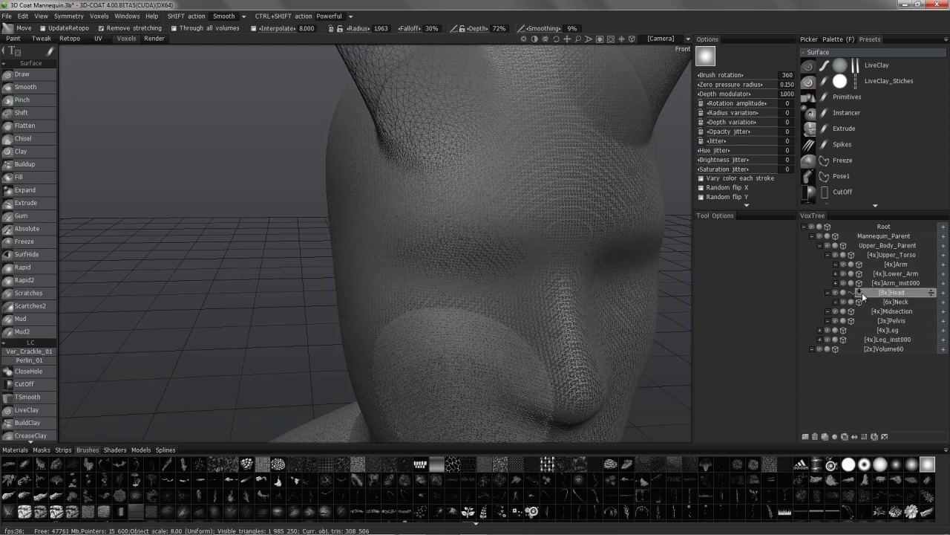
Choose the LiveClay tool for sculpting the Head volume in surface mode.
{"action": "mouse_move", "coordinate": [571, 215]}
{"action": "left_mouse_down", "text": "alt"}
{"action": "mouse_move", "coordinate": [462, 139]}
{"action": "mouse_move", "coordinate": [483, 101]}
{"action": "left_mouse_up", "text": "alt"}
{"action": "mouse_move", "coordinate": [466, 144]}
{"action": "left_mouse_down", "text": "alt"}
{"action": "mouse_move", "coordinate": [456, 99]}
{"action": "mouse_move", "coordinate": [393, 161]}
{"action": "mouse_move", "coordinate": [401, 171]}
{"action": "mouse_move", "coordinate": [476, 112]}
{"action": "mouse_move", "coordinate": [416, 167]}
{"action": "mouse_move", "coordinate": [495, 119]}
{"action": "mouse_move", "coordinate": [366, 228]}
{"action": "mouse_move", "coordinate": [367, 210]}
{"action": "mouse_move", "coordinate": [443, 204]}
{"action": "mouse_move", "coordinate": [332, 260]}
{"action": "left_mouse_up", "text": "alt"}
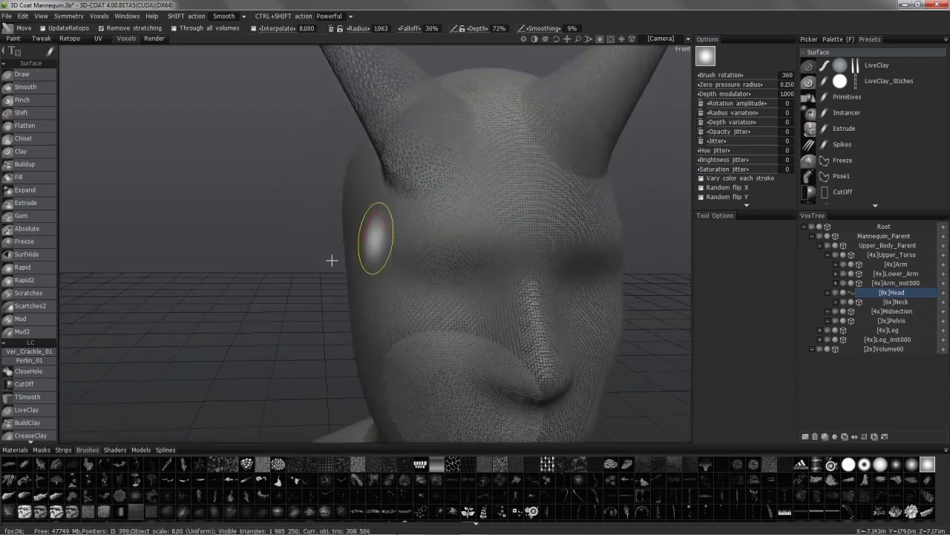
{"action": "left_click", "coordinate": [33, 412]}
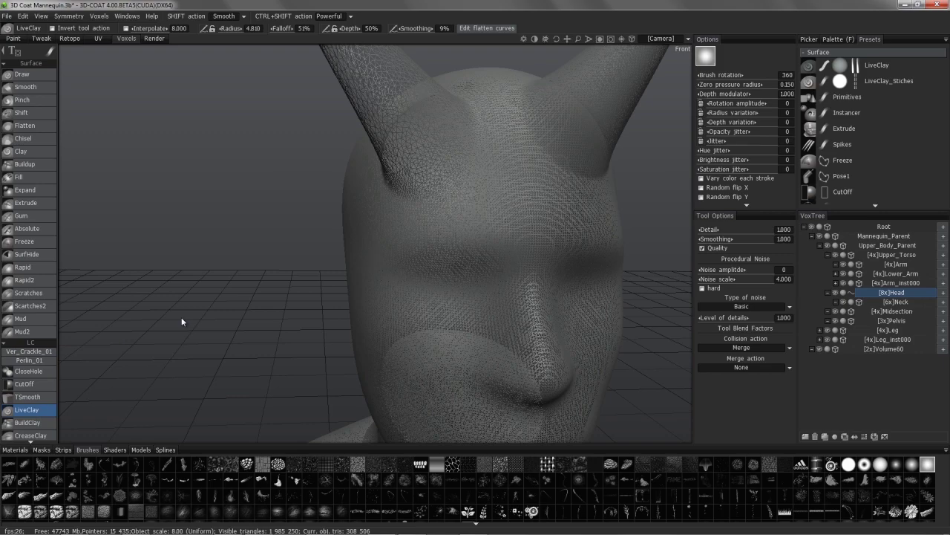
Reduce the LiveClay brush radius to 1.589.
{"action": "key", "text": "bracketleft"}
{"action": "key", "text": "bracketleft"}
{"action": "key", "text": "bracketleft"}
{"action": "key", "text": "bracketleft"}
{"action": "key", "text": "bracketleft"}
{"action": "key", "text": "bracketleft"}
{"action": "key", "text": "bracketleft"}
{"action": "key", "text": "bracketleft"}
{"action": "key", "text": "bracketleft"}
Examine the horns, their junctions with the head and the face wireframe from several angles.
{"action": "mouse_move", "coordinate": [453, 183]}
{"action": "left_mouse_down", "text": "alt"}
{"action": "mouse_move", "coordinate": [422, 158]}
{"action": "mouse_move", "coordinate": [444, 194]}
{"action": "mouse_move", "coordinate": [407, 160]}
{"action": "left_mouse_up", "text": "alt"}
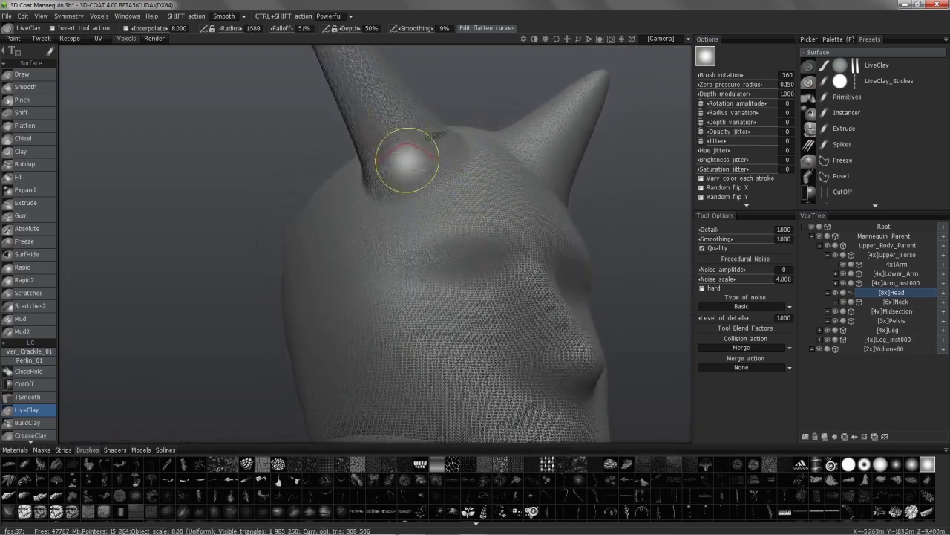
{"action": "right_click_drag", "start_coordinate": [387, 124], "coordinate": [418, 146]}
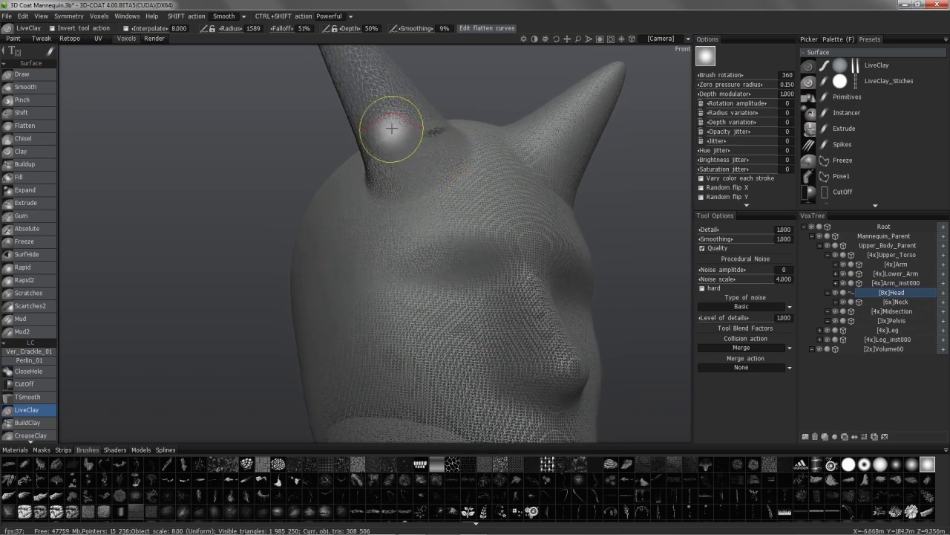
{"action": "left_click_drag", "start_coordinate": [423, 186], "coordinate": [394, 150], "text": "alt"}
{"action": "left_click_drag", "start_coordinate": [436, 293], "coordinate": [468, 265], "text": "alt"}
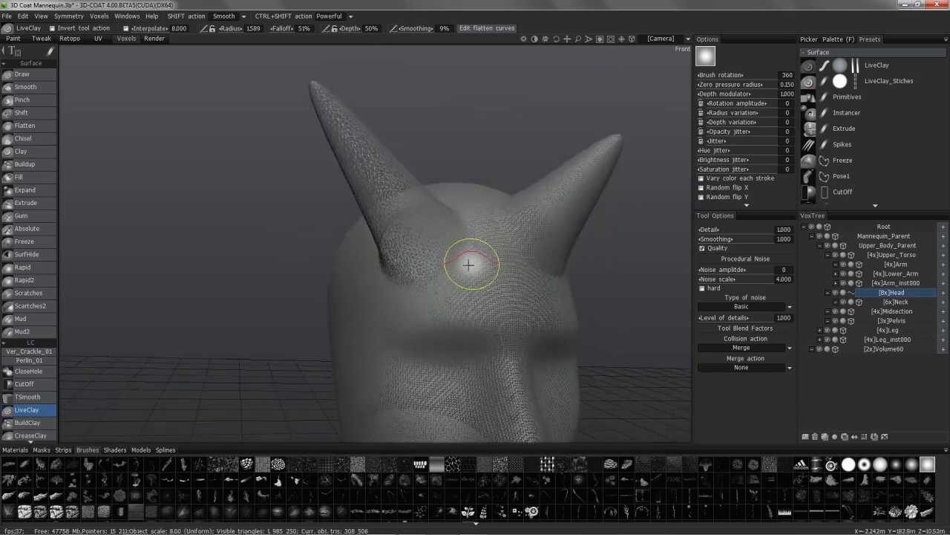
{"action": "mouse_move", "coordinate": [469, 264]}
{"action": "right_mouse_down"}
{"action": "mouse_move", "coordinate": [424, 213]}
{"action": "mouse_move", "coordinate": [452, 201]}
{"action": "mouse_move", "coordinate": [413, 219]}
{"action": "mouse_move", "coordinate": [445, 170]}
{"action": "mouse_move", "coordinate": [463, 202]}
{"action": "mouse_move", "coordinate": [443, 170]}
{"action": "mouse_move", "coordinate": [439, 189]}
{"action": "mouse_move", "coordinate": [479, 157]}
{"action": "mouse_move", "coordinate": [526, 165]}
{"action": "mouse_move", "coordinate": [547, 197]}
{"action": "mouse_move", "coordinate": [558, 186]}
{"action": "right_mouse_up"}
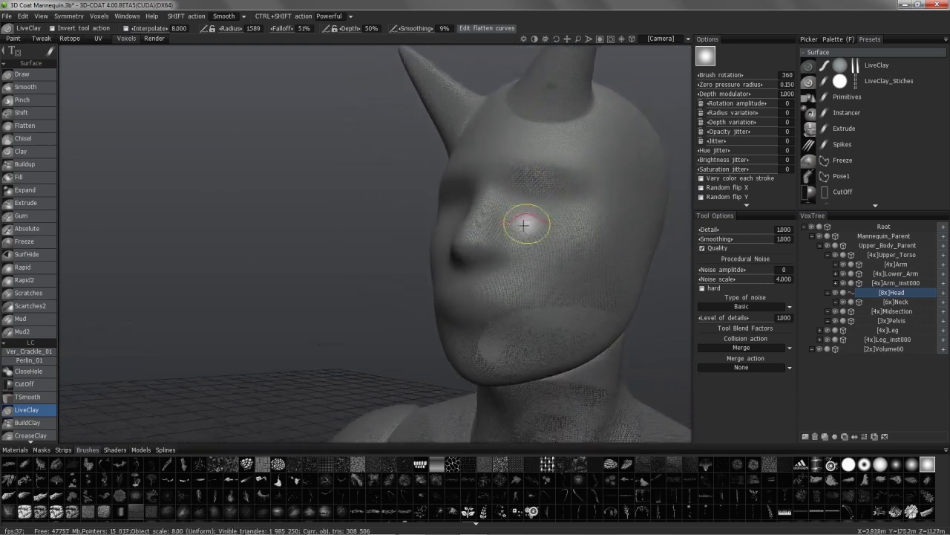
{"action": "right_click_drag", "start_coordinate": [524, 225], "coordinate": [594, 198]}
Try LiveClay brush radii between 1.981 and 3.583 over the brow with the depth at 72%.
{"action": "right_click_drag", "start_coordinate": [515, 310], "coordinate": [382, 274]}
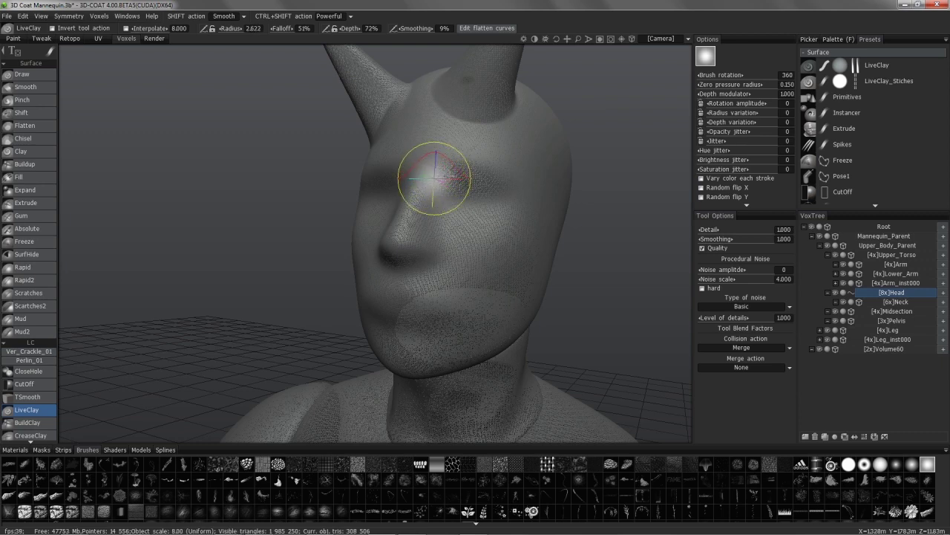
{"action": "right_click_drag", "start_coordinate": [434, 178], "coordinate": [427, 178]}
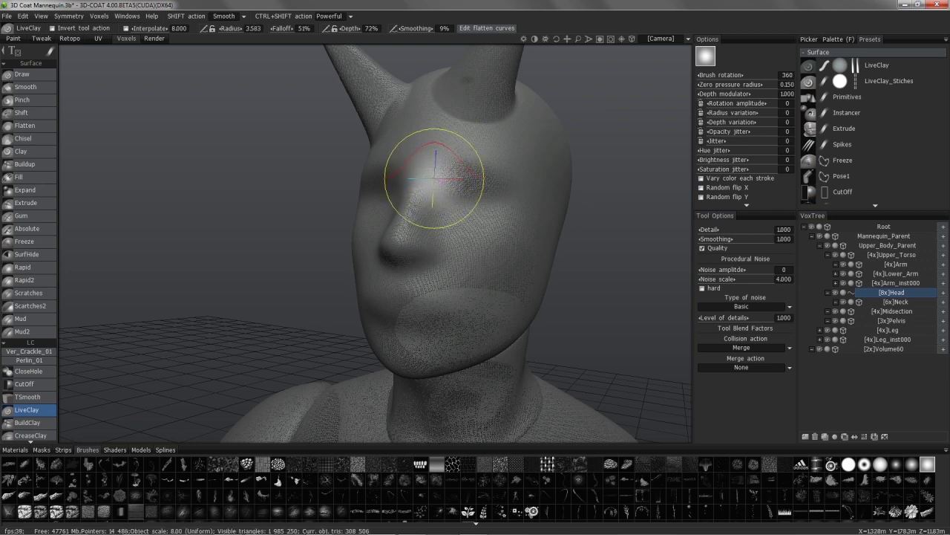
{"action": "key", "text": "bracketleft"}
{"action": "key", "text": "bracketleft"}
{"action": "key", "text": "bracketleft"}
{"action": "key", "text": "bracketleft"}
{"action": "key", "text": "bracketright"}
{"action": "key", "text": "bracketright"}
{"action": "key", "text": "bracketright"}
{"action": "key", "text": "bracketright"}
{"action": "key", "text": "bracketright"}
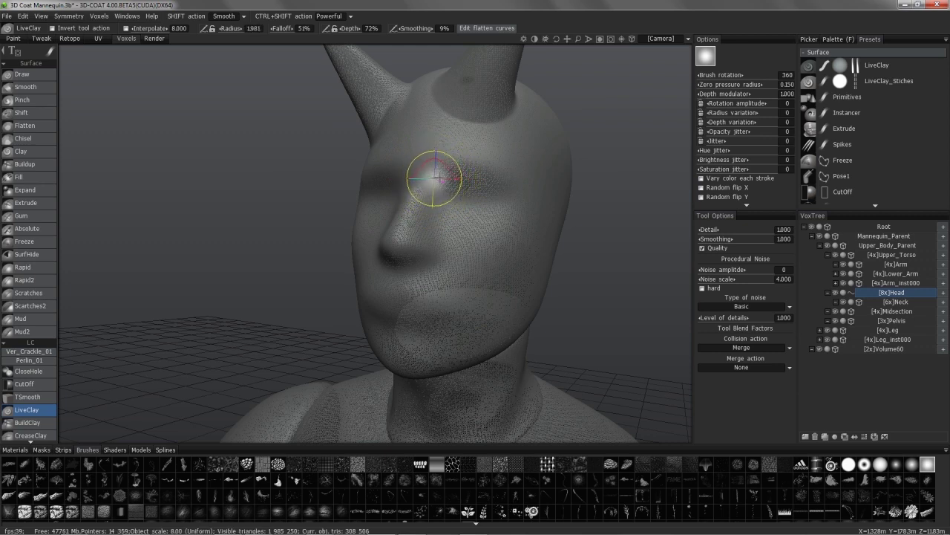
Set the LiveClay brush radius to 2.159 and its depth to 0%.
{"action": "key", "text": "plus"}
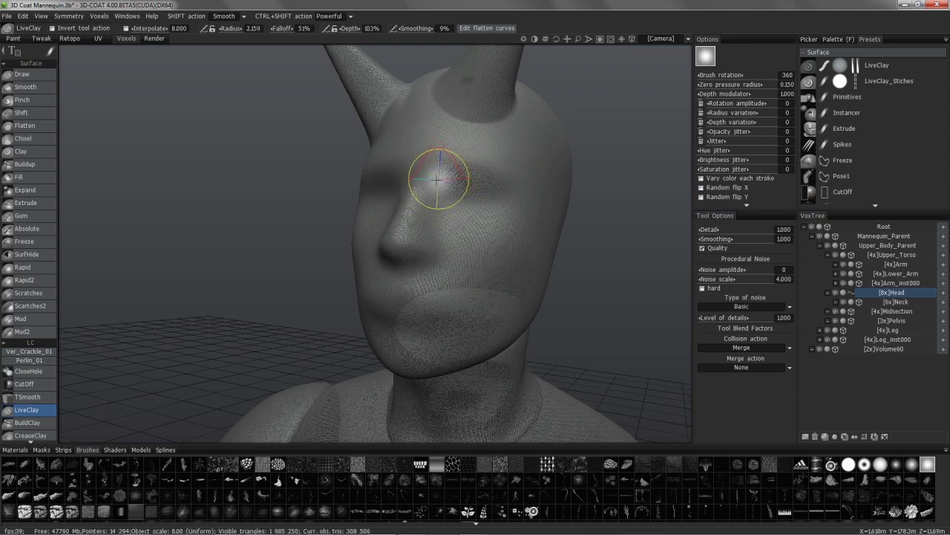
{"action": "right_click_drag", "start_coordinate": [436, 182], "coordinate": [440, 173]}
{"action": "right_click_drag", "start_coordinate": [440, 181], "coordinate": [438, 206]}
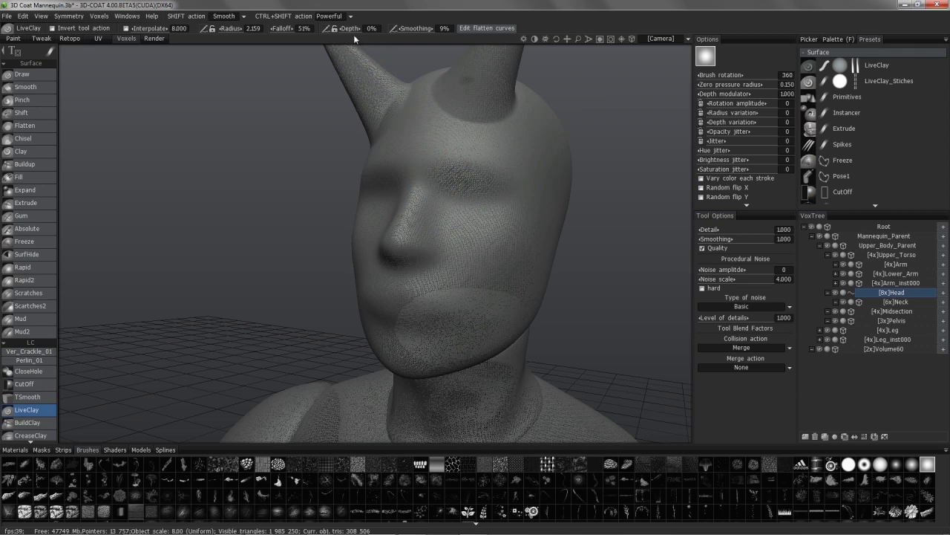
Brush over the brow, eye and cheek area with LiveClay at Detail 1 to retessellate the surface without displacing it.
{"action": "left_click_drag", "start_coordinate": [419, 192], "coordinate": [455, 210], "text": "alt"}
{"action": "mouse_move", "coordinate": [410, 131]}
{"action": "middle_mouse_down"}
{"action": "mouse_move", "coordinate": [452, 222]}
{"action": "mouse_move", "coordinate": [471, 205]}
{"action": "middle_mouse_up"}
{"action": "left_click_drag", "start_coordinate": [478, 208], "coordinate": [440, 191], "text": "alt"}
{"action": "mouse_move", "coordinate": [438, 191]}
{"action": "middle_mouse_down"}
{"action": "mouse_move", "coordinate": [424, 170]}
{"action": "mouse_move", "coordinate": [340, 186]}
{"action": "mouse_move", "coordinate": [312, 159]}
{"action": "middle_mouse_up"}
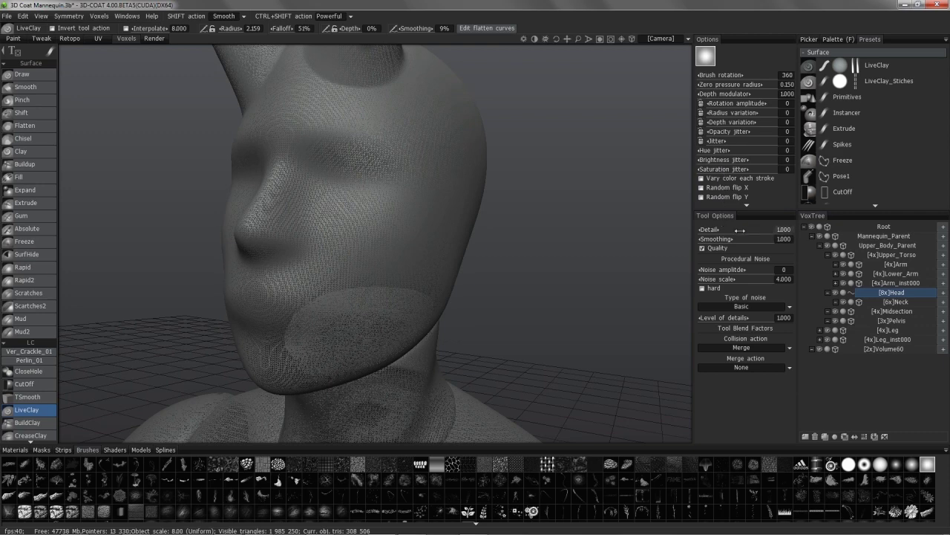
{"action": "middle_click_drag", "start_coordinate": [407, 147], "coordinate": [334, 174]}
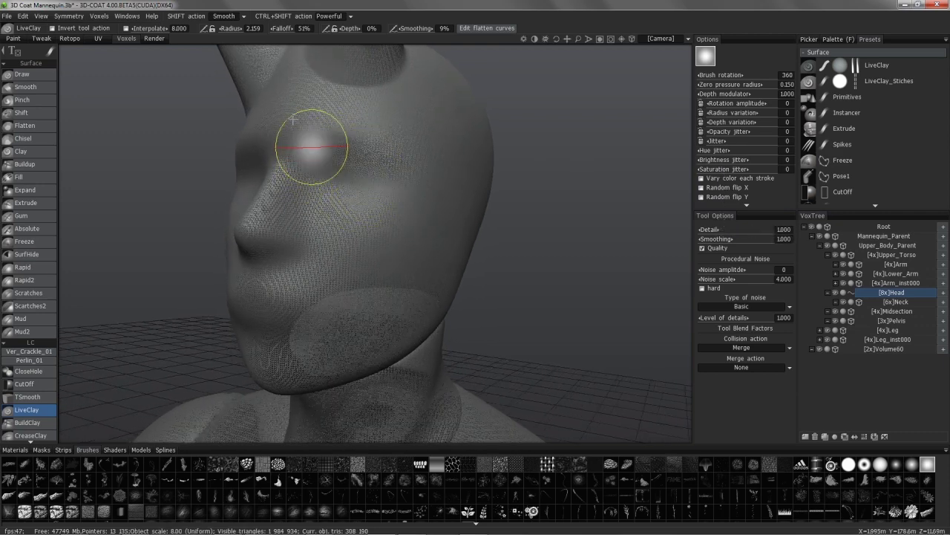
{"action": "mouse_move", "coordinate": [314, 148]}
{"action": "left_mouse_down", "text": "alt"}
{"action": "mouse_move", "coordinate": [447, 161]}
{"action": "mouse_move", "coordinate": [499, 183]}
{"action": "left_mouse_up", "text": "alt"}
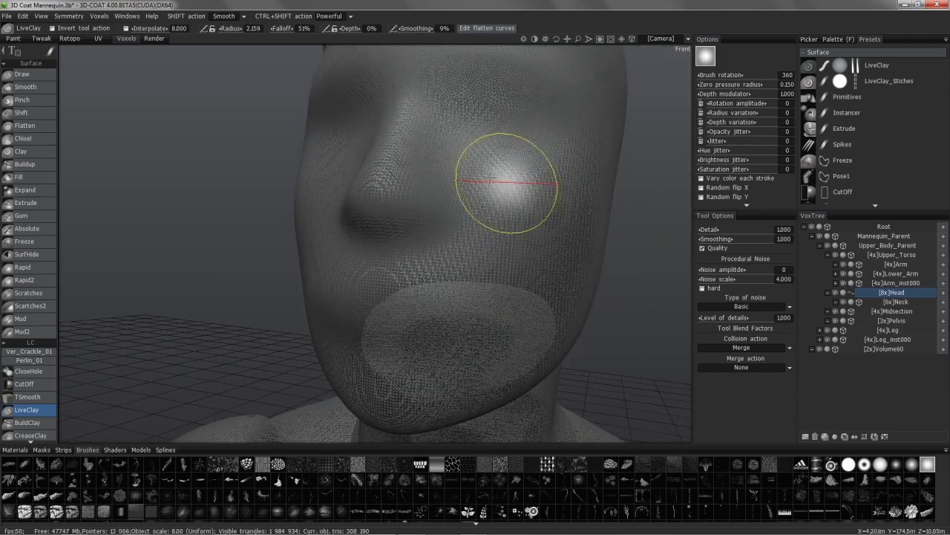
{"action": "middle_click_drag", "start_coordinate": [505, 176], "coordinate": [520, 111]}
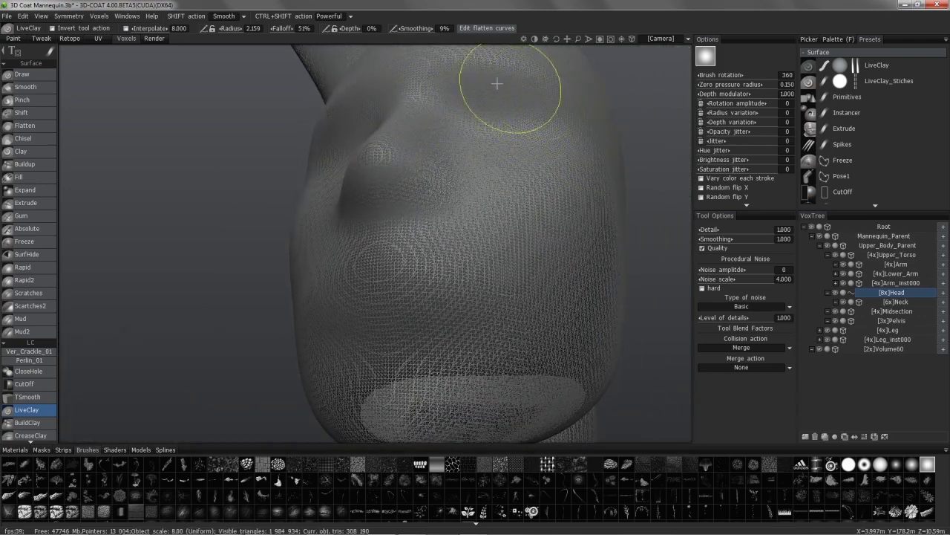
{"action": "mouse_move", "coordinate": [497, 81]}
{"action": "middle_mouse_down"}
{"action": "mouse_move", "coordinate": [492, 142]}
{"action": "mouse_move", "coordinate": [515, 86]}
{"action": "middle_mouse_up"}
{"action": "left_click_drag", "start_coordinate": [515, 87], "coordinate": [549, 140], "text": "alt"}
{"action": "mouse_move", "coordinate": [498, 97]}
{"action": "left_mouse_down", "text": "alt"}
{"action": "mouse_move", "coordinate": [485, 133]}
{"action": "mouse_move", "coordinate": [526, 108]}
{"action": "mouse_move", "coordinate": [435, 163]}
{"action": "mouse_move", "coordinate": [548, 222]}
{"action": "mouse_move", "coordinate": [462, 204]}
{"action": "left_mouse_up", "text": "alt"}
{"action": "middle_click_drag", "start_coordinate": [462, 204], "coordinate": [715, 230]}
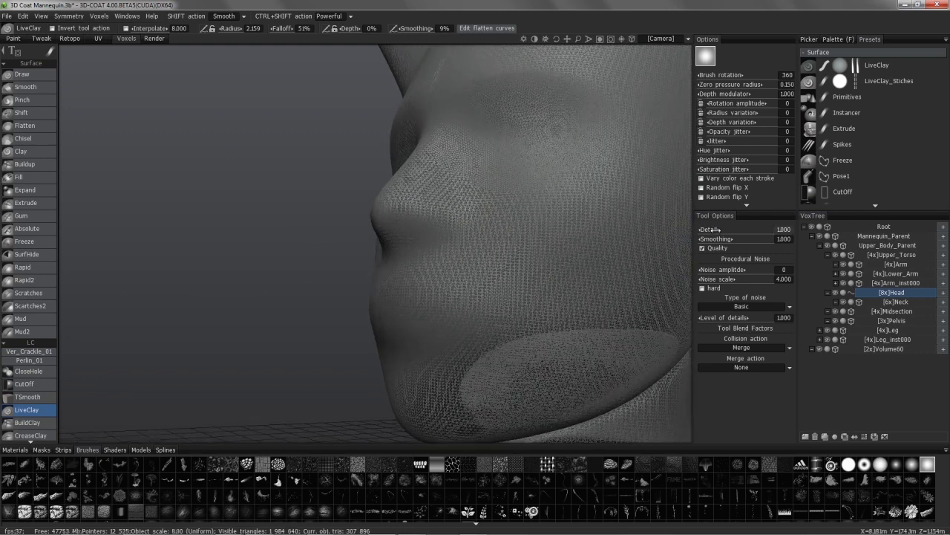
Set the LiveClay Detail to 3 and brush over the eye, cheek and nose area to retessellate it.
{"action": "left_click_drag", "start_coordinate": [715, 230], "coordinate": [726, 230]}
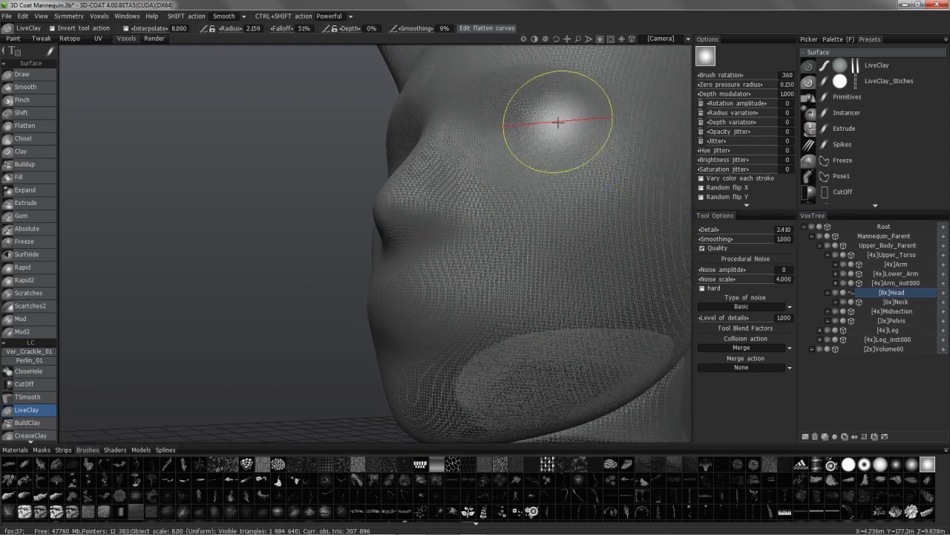
{"action": "mouse_move", "coordinate": [569, 121]}
{"action": "middle_mouse_down"}
{"action": "mouse_move", "coordinate": [493, 100]}
{"action": "mouse_move", "coordinate": [564, 113]}
{"action": "mouse_move", "coordinate": [499, 131]}
{"action": "mouse_move", "coordinate": [532, 160]}
{"action": "mouse_move", "coordinate": [514, 147]}
{"action": "mouse_move", "coordinate": [526, 174]}
{"action": "mouse_move", "coordinate": [596, 205]}
{"action": "middle_mouse_up"}
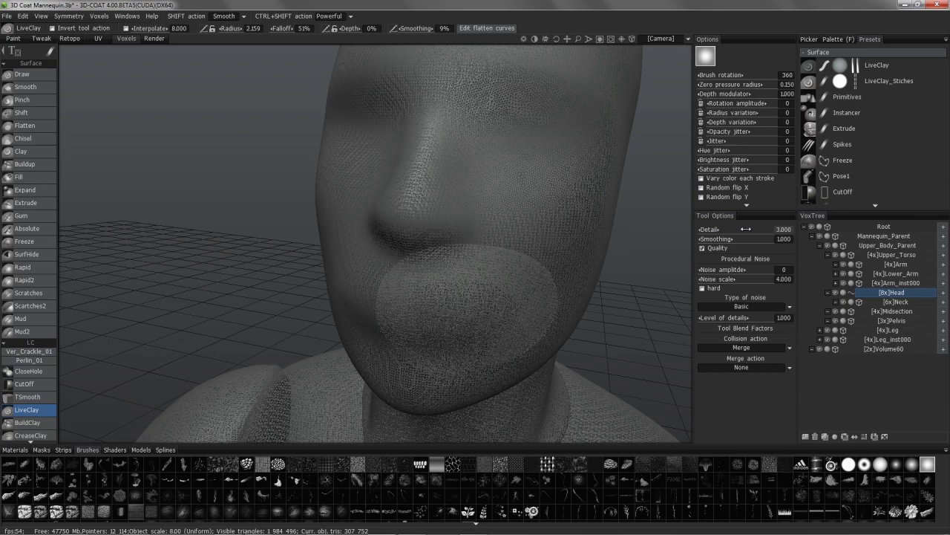
{"action": "middle_click_drag", "start_coordinate": [499, 146], "coordinate": [528, 111]}
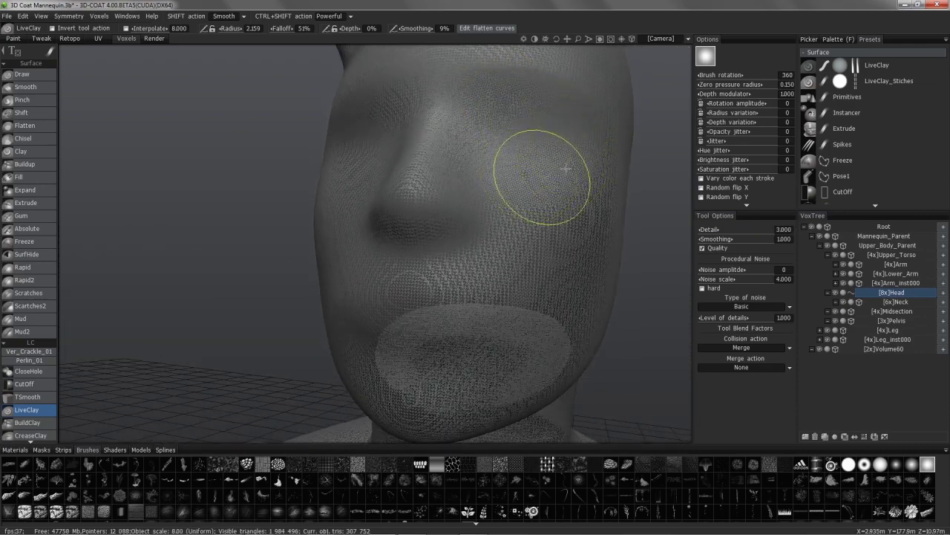
{"action": "mouse_move", "coordinate": [467, 124]}
{"action": "middle_mouse_down"}
{"action": "mouse_move", "coordinate": [435, 164]}
{"action": "mouse_move", "coordinate": [438, 191]}
{"action": "mouse_move", "coordinate": [406, 244]}
{"action": "middle_mouse_up"}
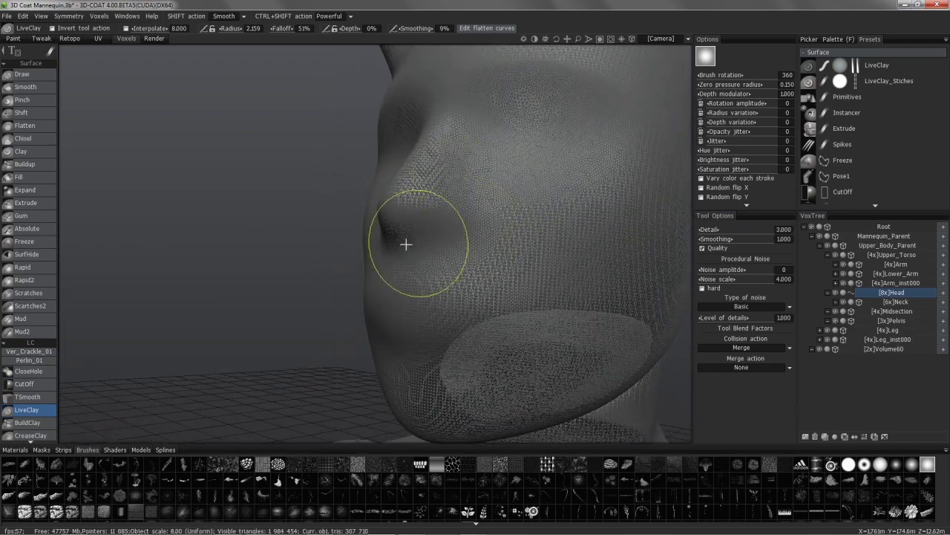
{"action": "mouse_move", "coordinate": [405, 247]}
{"action": "left_mouse_down"}
{"action": "mouse_move", "coordinate": [423, 229]}
{"action": "mouse_move", "coordinate": [392, 227]}
{"action": "left_mouse_up"}
{"action": "mouse_move", "coordinate": [364, 208]}
{"action": "middle_mouse_down"}
{"action": "mouse_move", "coordinate": [409, 212]}
{"action": "mouse_move", "coordinate": [475, 242]}
{"action": "middle_mouse_up"}
{"action": "middle_click_drag", "start_coordinate": [686, 257], "coordinate": [686, 253]}
{"action": "middle_click_drag", "start_coordinate": [431, 240], "coordinate": [467, 244]}
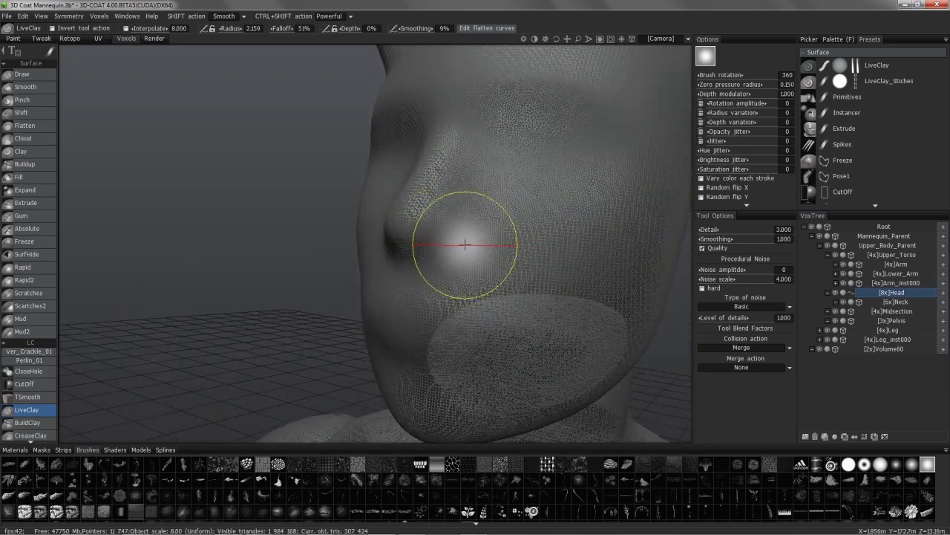
Set the LiveClay Detail to 50, reduce the radius to 1.579 and brush a very dense patch beside the nose.
{"action": "left_click", "coordinate": [781, 232]}
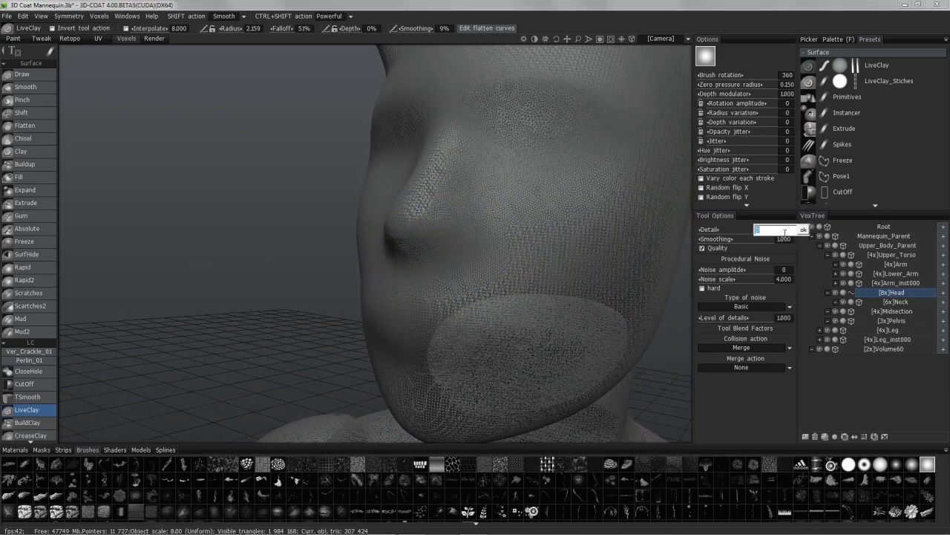
{"action": "type", "text": "50"}
{"action": "key", "text": "Return"}
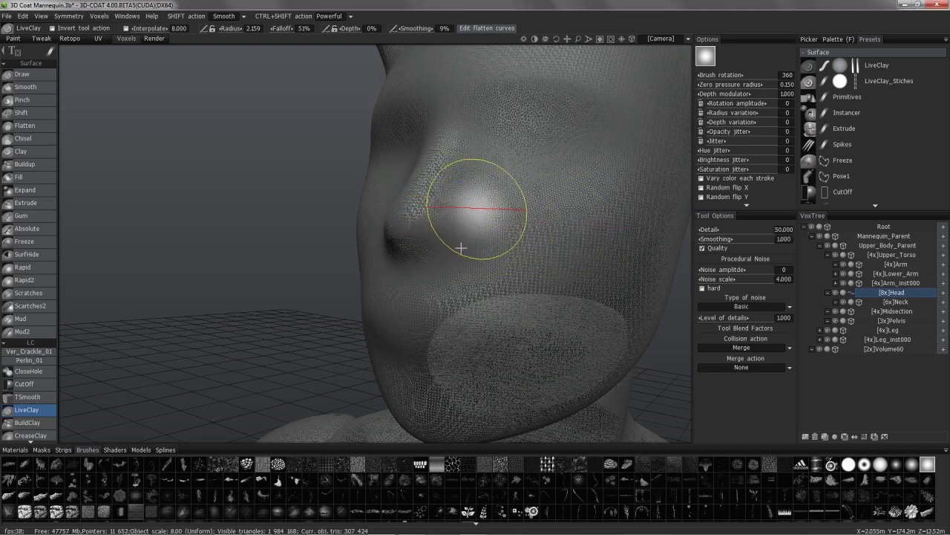
{"action": "mouse_move", "coordinate": [466, 233]}
{"action": "left_mouse_down"}
{"action": "mouse_move", "coordinate": [453, 223]}
{"action": "mouse_move", "coordinate": [472, 230]}
{"action": "left_mouse_up"}
{"action": "mouse_move", "coordinate": [470, 230]}
{"action": "right_mouse_down"}
{"action": "mouse_move", "coordinate": [452, 230]}
{"action": "mouse_move", "coordinate": [470, 259]}
{"action": "right_mouse_up"}
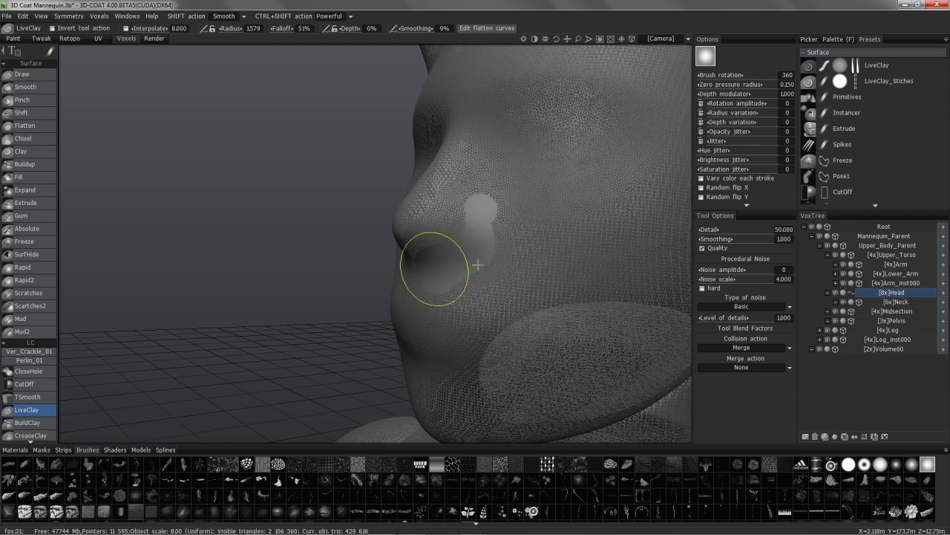
Try extending the dense patch beside the nose toward the upper lip, inspect its edge up close, and undo the extension.
{"action": "mouse_move", "coordinate": [478, 264]}
{"action": "left_mouse_down"}
{"action": "mouse_move", "coordinate": [515, 265]}
{"action": "mouse_move", "coordinate": [448, 227]}
{"action": "mouse_move", "coordinate": [564, 244]}
{"action": "left_mouse_up"}
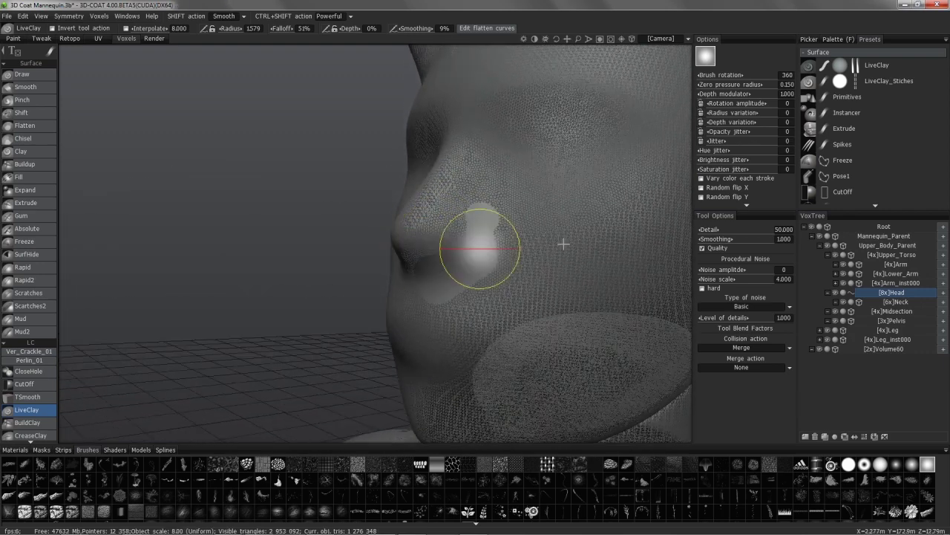
{"action": "mouse_move", "coordinate": [658, 237]}
{"action": "right_mouse_down"}
{"action": "mouse_move", "coordinate": [366, 205]}
{"action": "mouse_move", "coordinate": [439, 223]}
{"action": "mouse_move", "coordinate": [483, 215]}
{"action": "mouse_move", "coordinate": [467, 259]}
{"action": "mouse_move", "coordinate": [495, 223]}
{"action": "mouse_move", "coordinate": [510, 393]}
{"action": "mouse_move", "coordinate": [568, 305]}
{"action": "mouse_move", "coordinate": [530, 297]}
{"action": "mouse_move", "coordinate": [565, 216]}
{"action": "mouse_move", "coordinate": [435, 233]}
{"action": "mouse_move", "coordinate": [445, 240]}
{"action": "mouse_move", "coordinate": [285, 265]}
{"action": "mouse_move", "coordinate": [282, 275]}
{"action": "mouse_move", "coordinate": [269, 201]}
{"action": "right_mouse_up"}
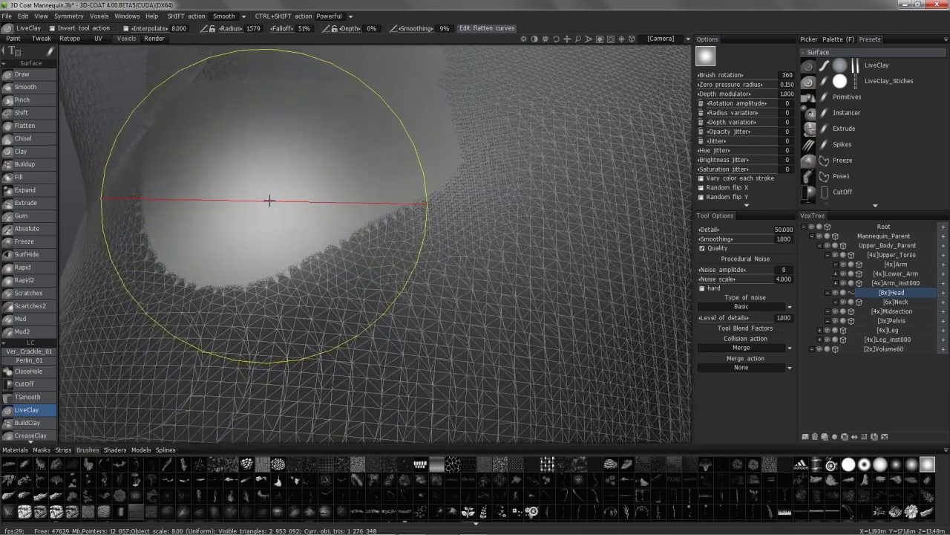
{"action": "mouse_move", "coordinate": [362, 530]}
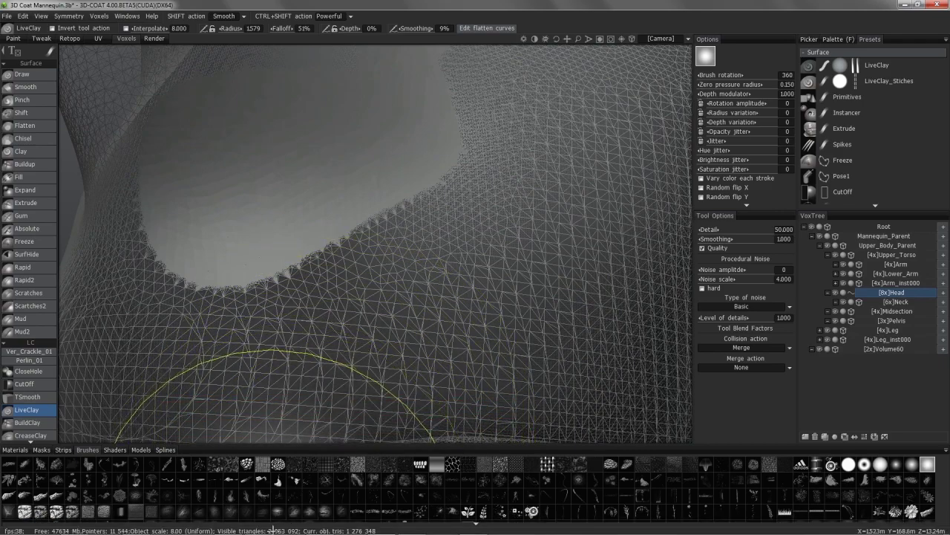
{"action": "scroll", "coordinate": [405, 214], "scroll_direction": "down", "scroll_amount": 10}
{"action": "scroll", "coordinate": [418, 196], "scroll_direction": "up", "scroll_amount": 9}
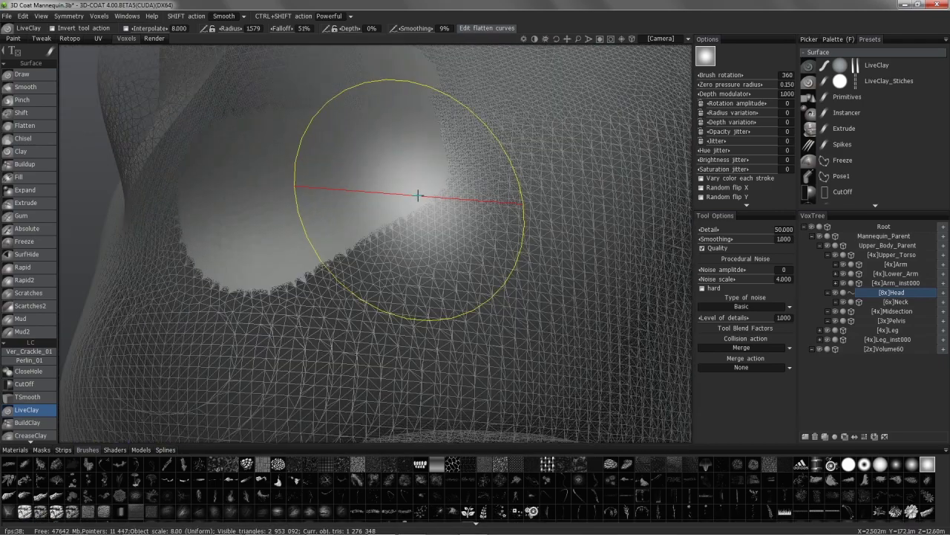
{"action": "key", "text": "ctrl+z"}
Set the LiveClay Detail to 4 and brush around the remaining dense patch beside the nose.
{"action": "scroll", "coordinate": [418, 195], "scroll_direction": "down", "scroll_amount": 8}
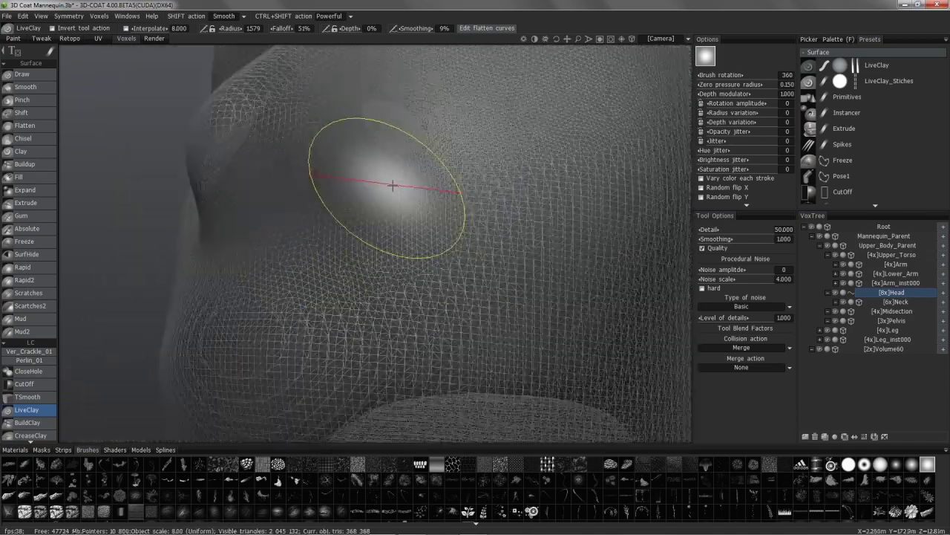
{"action": "scroll", "coordinate": [746, 190], "scroll_direction": "up", "scroll_amount": 9}
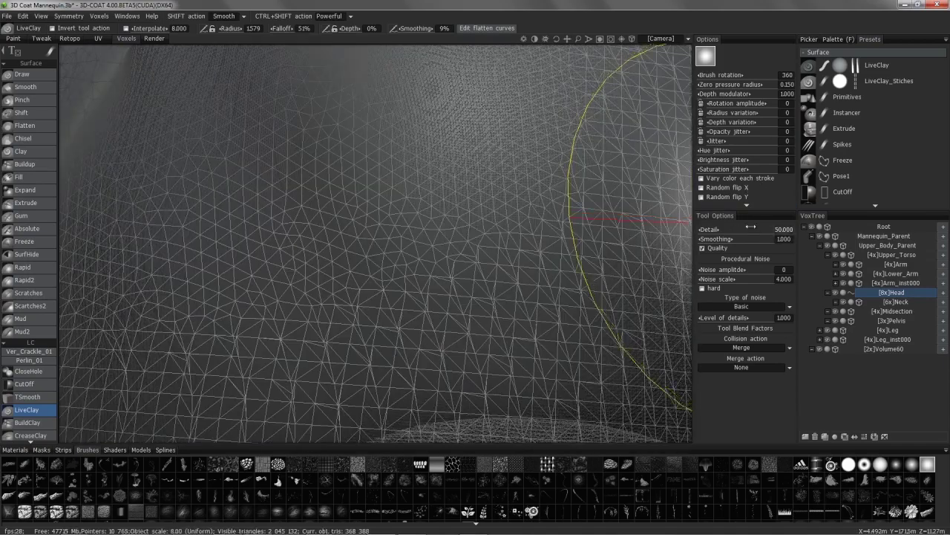
{"action": "scroll", "coordinate": [690, 224], "scroll_direction": "down", "scroll_amount": 6}
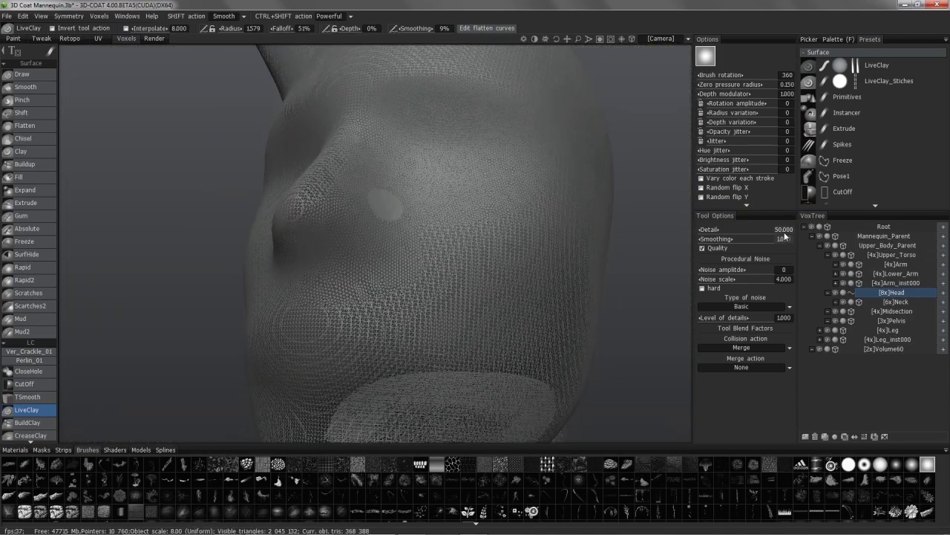
{"action": "left_click", "coordinate": [783, 231]}
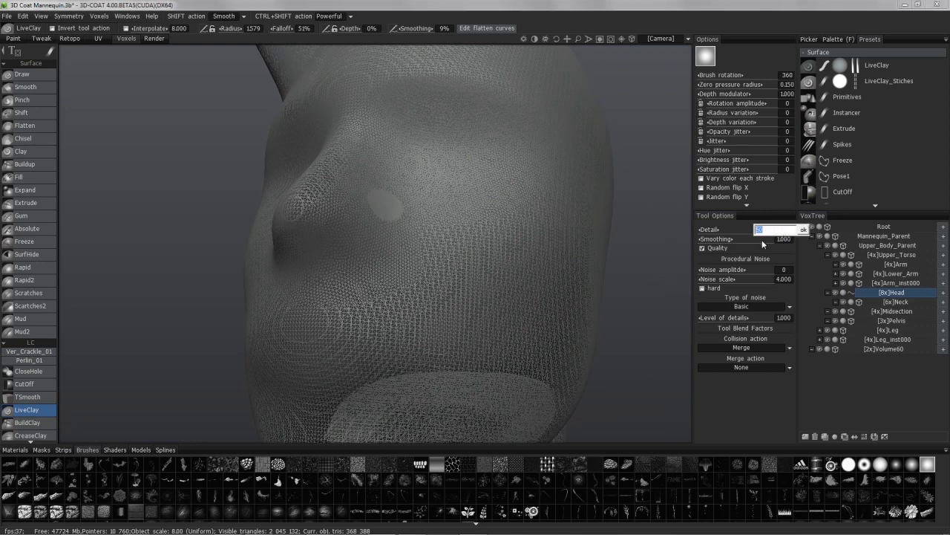
{"action": "type", "text": "4"}
{"action": "key", "text": "Return"}
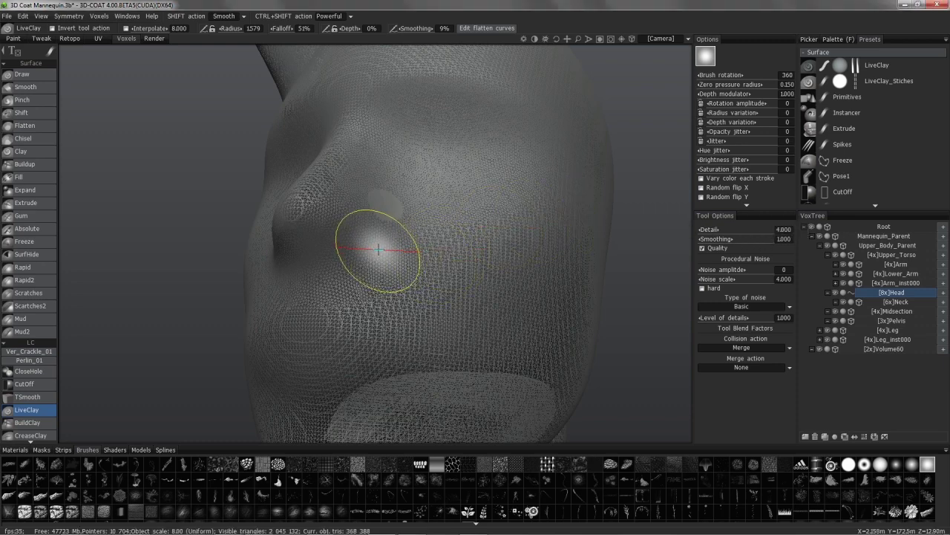
{"action": "left_click_drag", "start_coordinate": [381, 249], "coordinate": [392, 228], "text": "alt"}
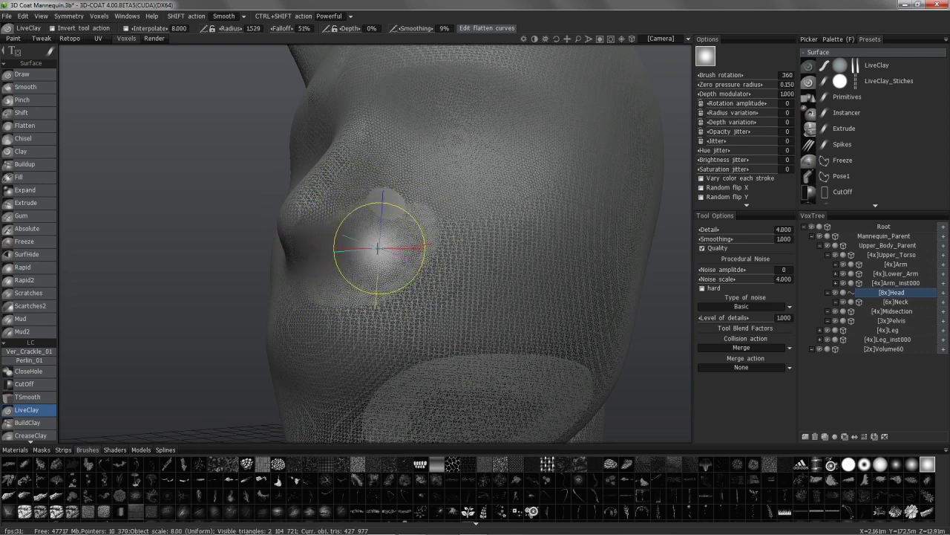
Shrink the LiveClay brush radius to 0.816 and then 0.586, brushing finer tessellation inside the patch beside the nose.
{"action": "right_click_drag", "start_coordinate": [374, 249], "coordinate": [357, 247]}
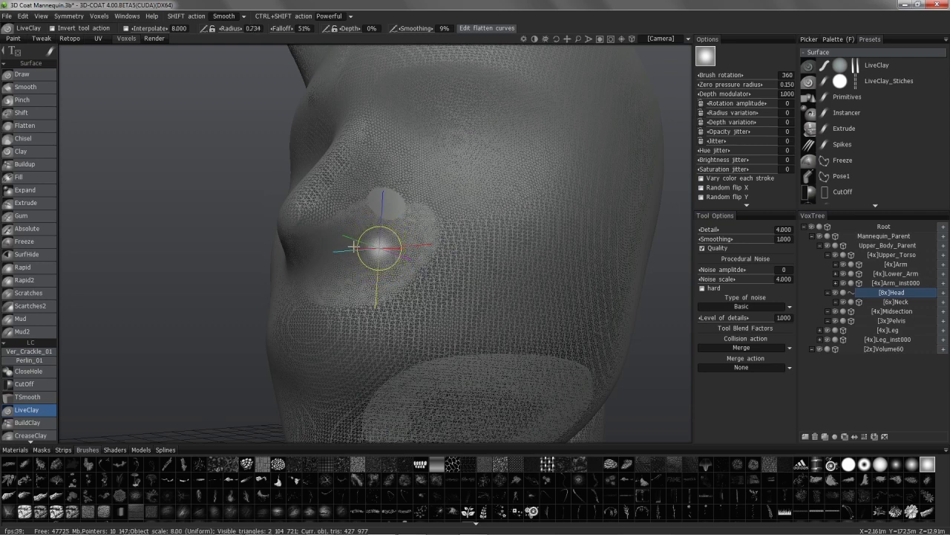
{"action": "right_click_drag", "start_coordinate": [354, 247], "coordinate": [358, 246]}
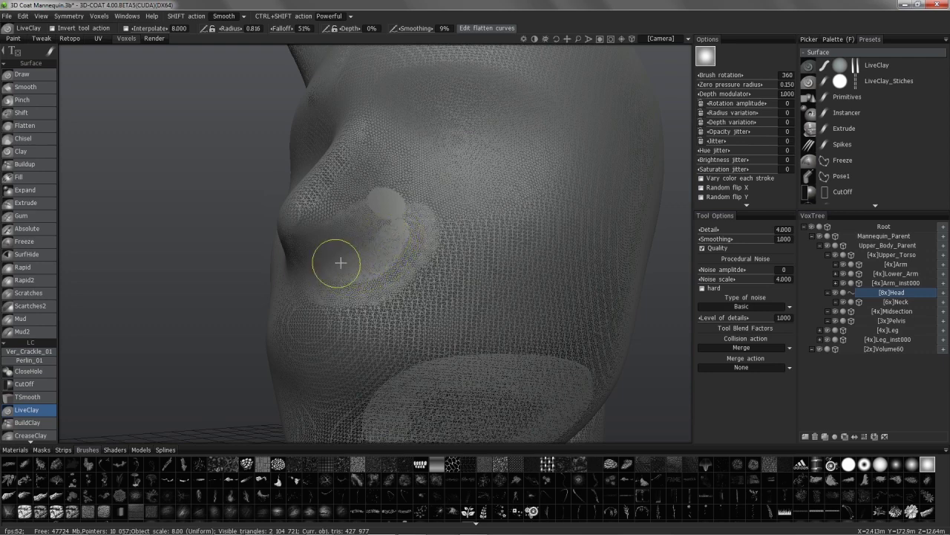
{"action": "mouse_move", "coordinate": [389, 224]}
{"action": "left_mouse_down"}
{"action": "mouse_move", "coordinate": [378, 221]}
{"action": "mouse_move", "coordinate": [386, 228]}
{"action": "left_mouse_up"}
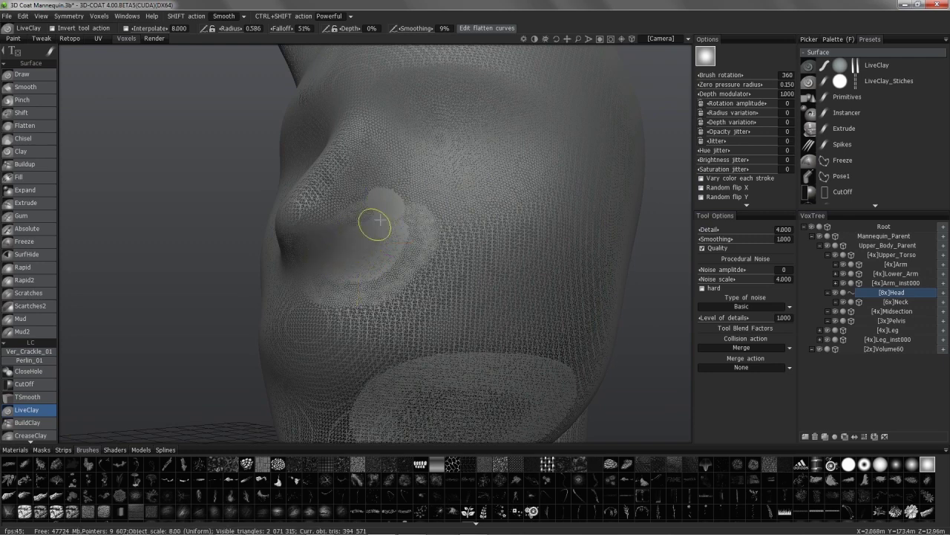
Fill the rest of the patch beside the nose with fine LiveClay tessellation, brushing toward its cheek edge at radius 0.586.
{"action": "left_click_drag", "start_coordinate": [332, 255], "coordinate": [335, 249]}
{"action": "left_click_drag", "start_coordinate": [335, 249], "coordinate": [379, 249], "text": "alt"}
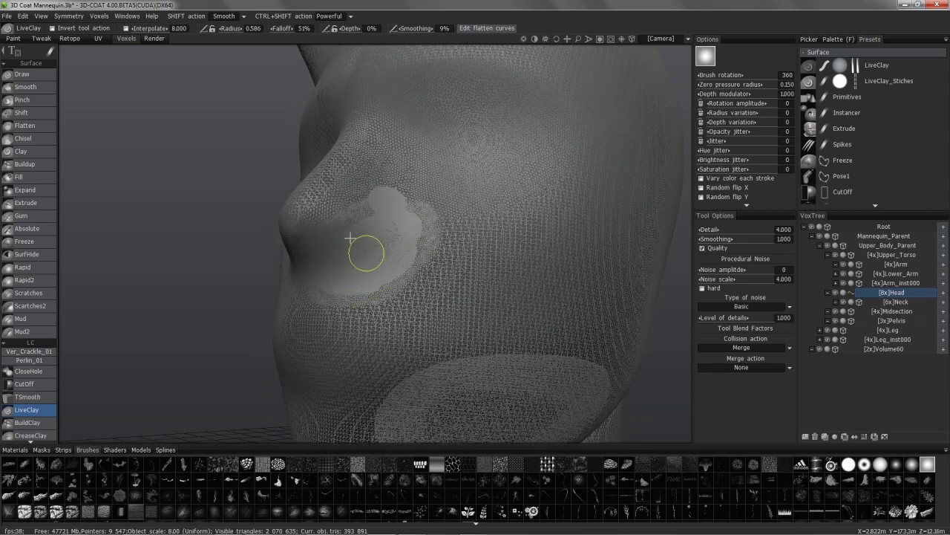
{"action": "left_click_drag", "start_coordinate": [374, 236], "coordinate": [407, 217]}
Examine the mesh density on the mannequin's torso, jaw and face, ending on a near-front view of the horned head.
{"action": "right_click_drag", "start_coordinate": [377, 201], "coordinate": [430, 216], "text": "alt"}
{"action": "middle_click_drag", "start_coordinate": [430, 216], "coordinate": [446, 280], "text": "alt"}
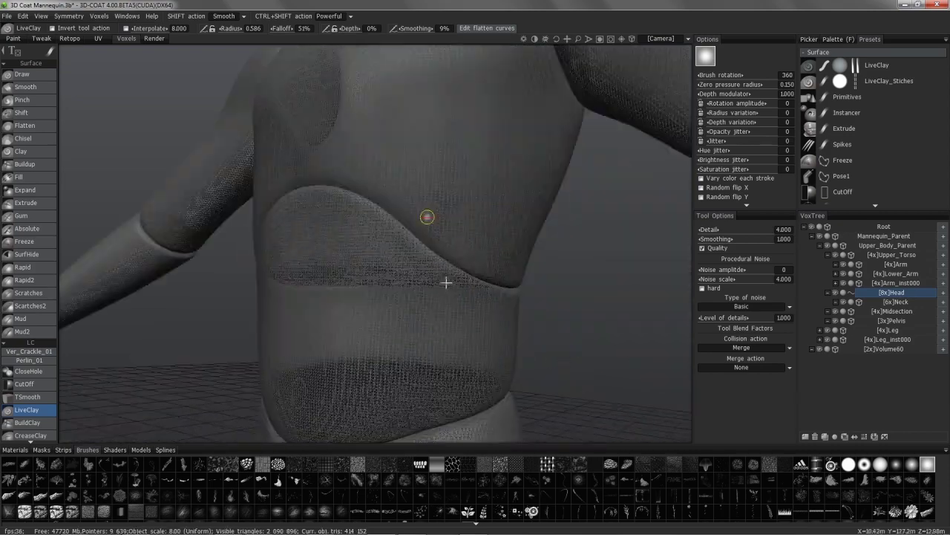
{"action": "left_click_drag", "start_coordinate": [403, 201], "coordinate": [401, 222], "text": "alt"}
{"action": "left_click_drag", "start_coordinate": [420, 265], "coordinate": [406, 194], "text": "alt"}
{"action": "middle_click_drag", "start_coordinate": [407, 194], "coordinate": [417, 240], "text": "alt"}
{"action": "right_click_drag", "start_coordinate": [417, 241], "coordinate": [363, 278], "text": "alt"}
{"action": "middle_click_drag", "start_coordinate": [417, 425], "coordinate": [424, 324], "text": "alt"}
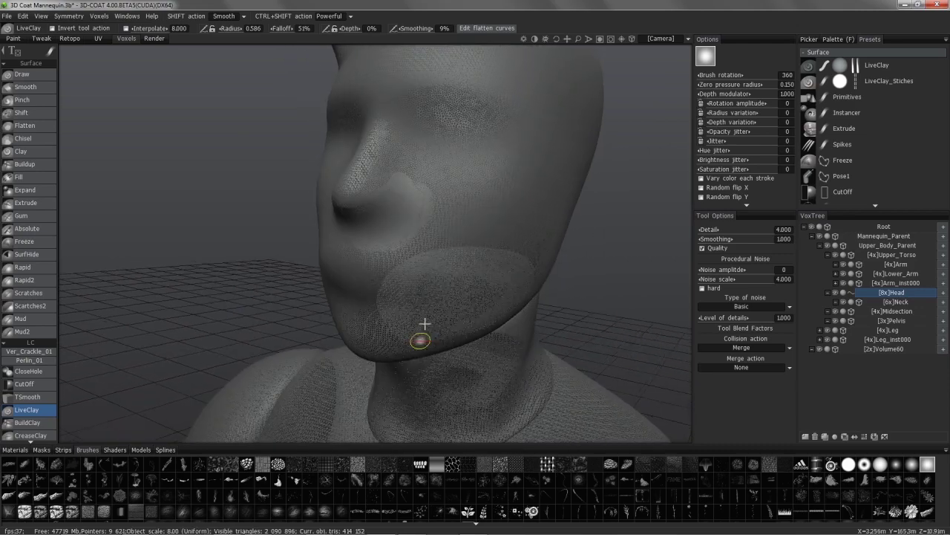
{"action": "left_click_drag", "start_coordinate": [424, 324], "coordinate": [319, 201], "text": "alt"}
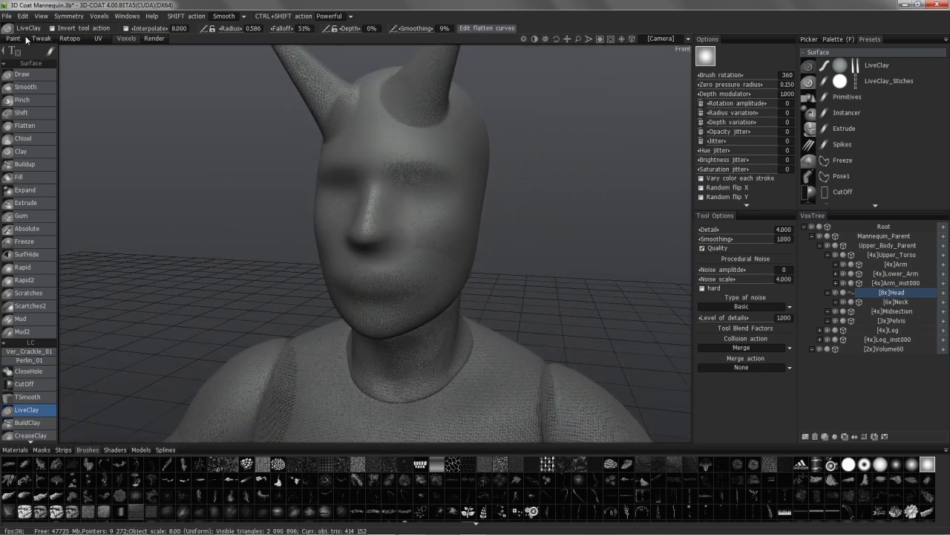
{"action": "mouse_move", "coordinate": [134, 260]}
{"action": "left_mouse_down", "text": "alt"}
{"action": "mouse_move", "coordinate": [147, 282]}
{"action": "mouse_move", "coordinate": [519, 328]}
{"action": "left_mouse_up", "text": "alt"}
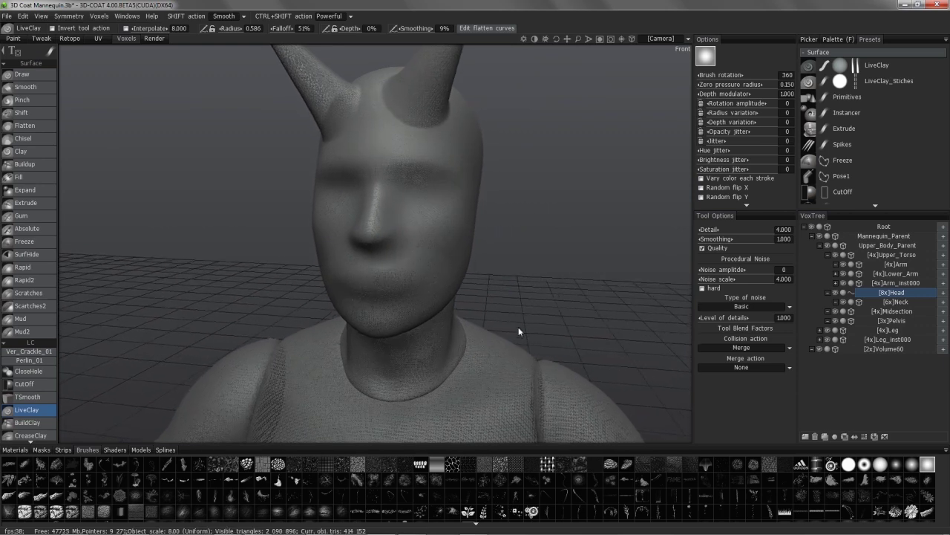
Start a new scene without saving the changes to the mannequin.
{"action": "left_click", "coordinate": [7, 16]}
{"action": "left_click", "coordinate": [63, 32]}
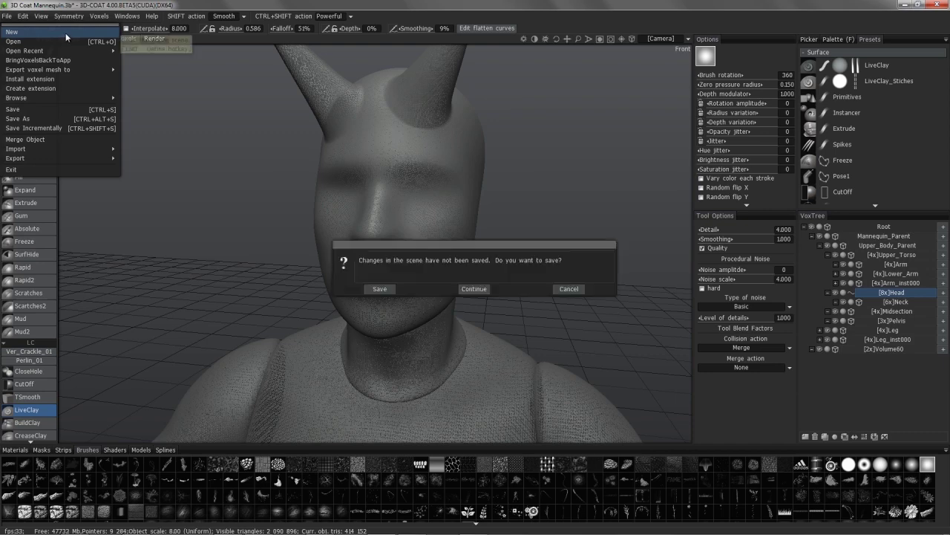
{"action": "left_click", "coordinate": [476, 289]}
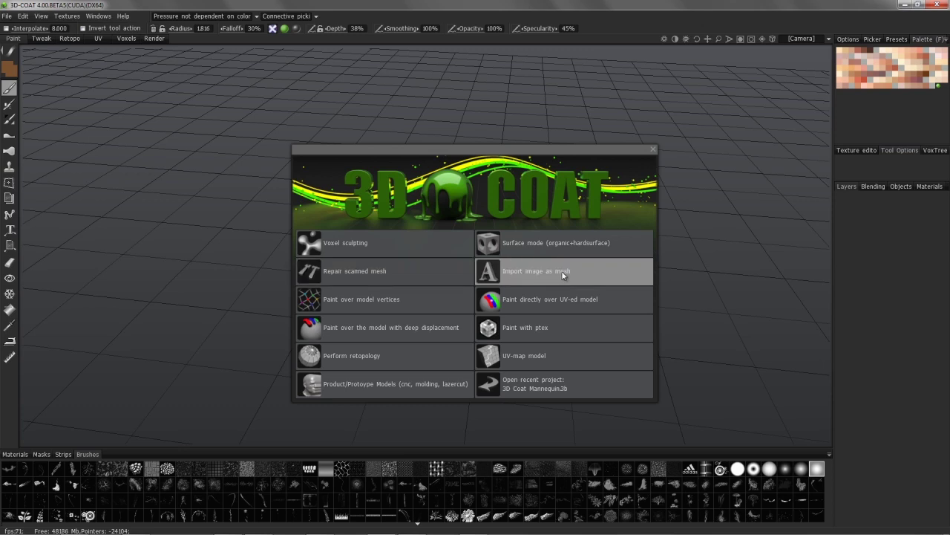
Review the Repair scanned mesh import choices and open the Import image as mesh settings.
{"action": "left_click", "coordinate": [381, 271]}
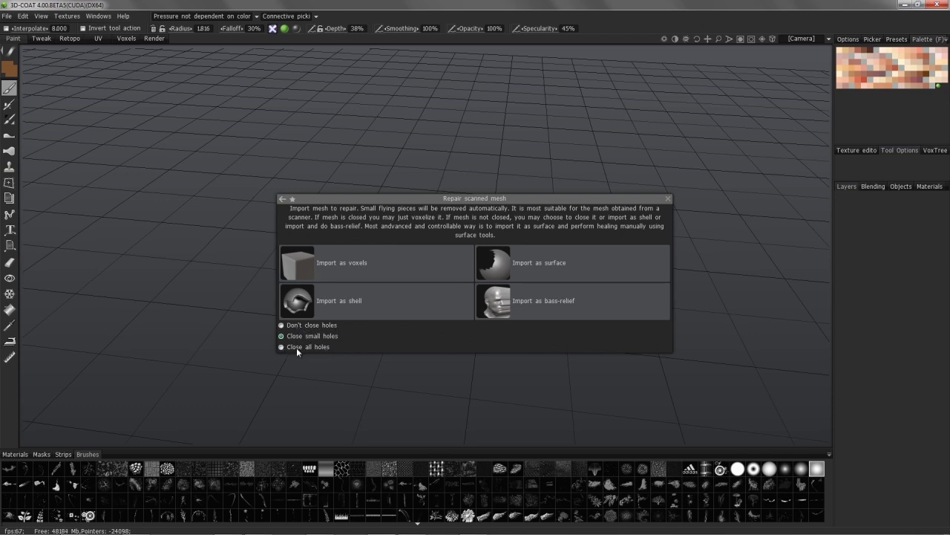
{"action": "left_click", "coordinate": [282, 199]}
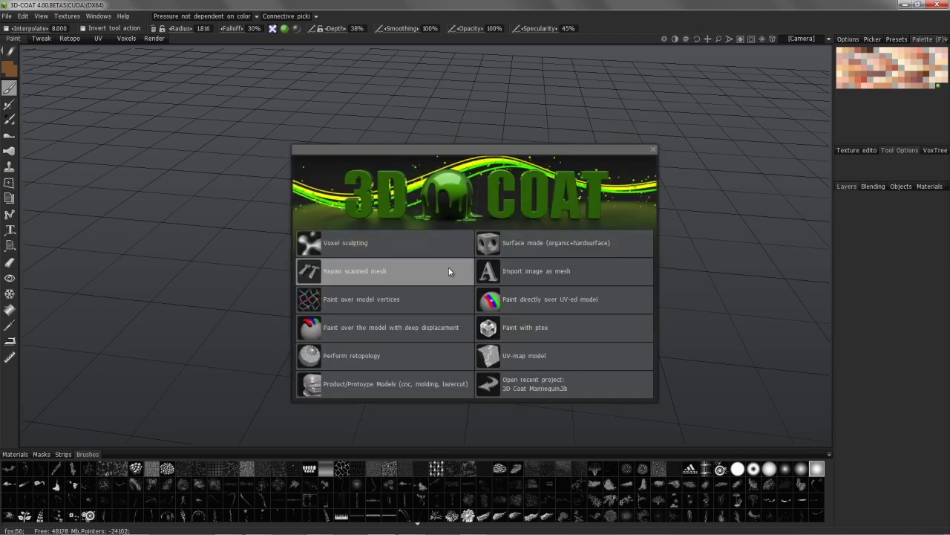
{"action": "left_click", "coordinate": [558, 276]}
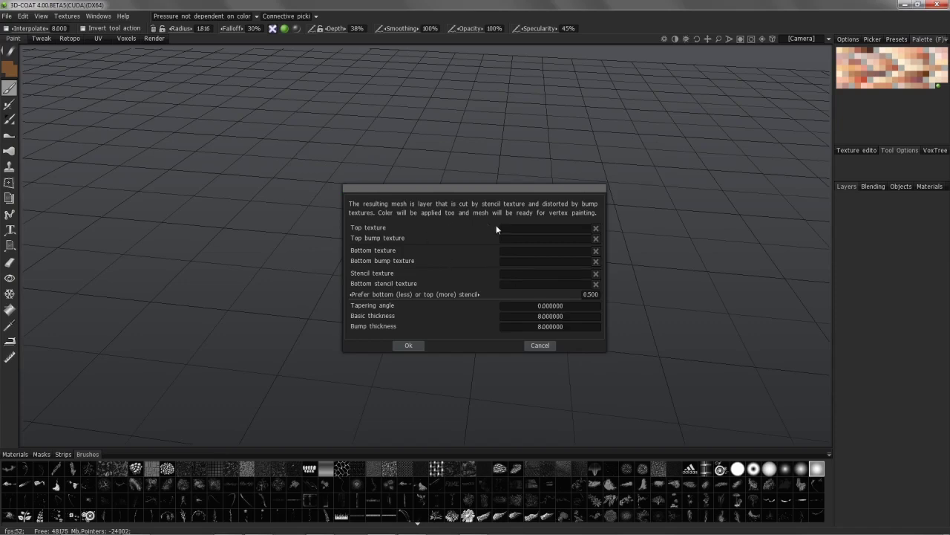